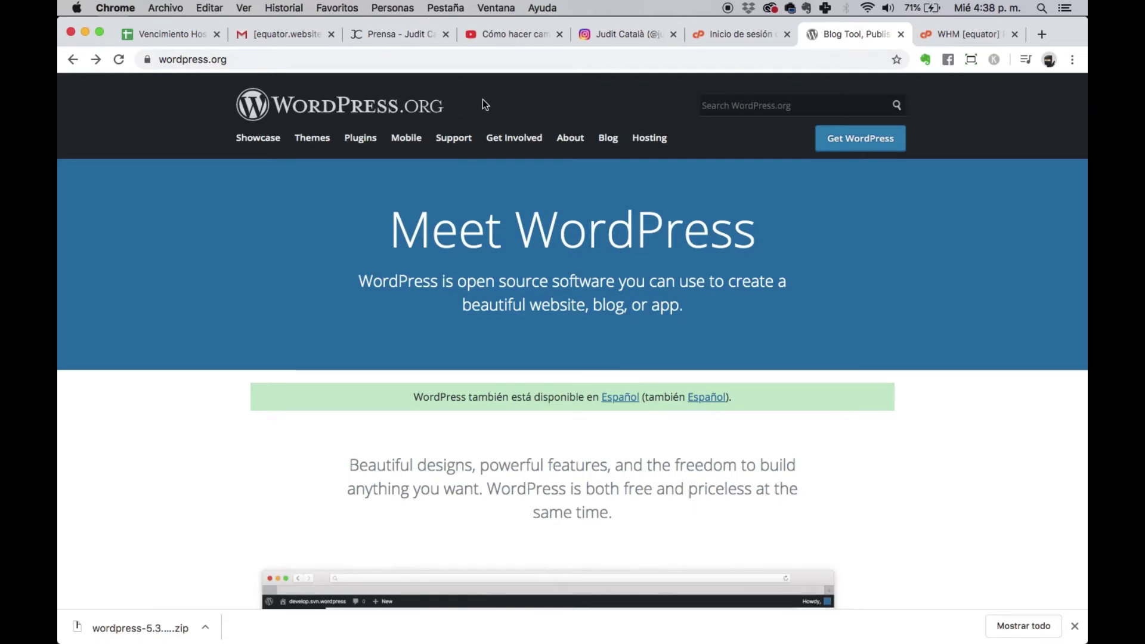
Open the Spanish edition of WordPress.org, then go to the cPanel login page
{"action": "left_click", "coordinate": [620, 399]}
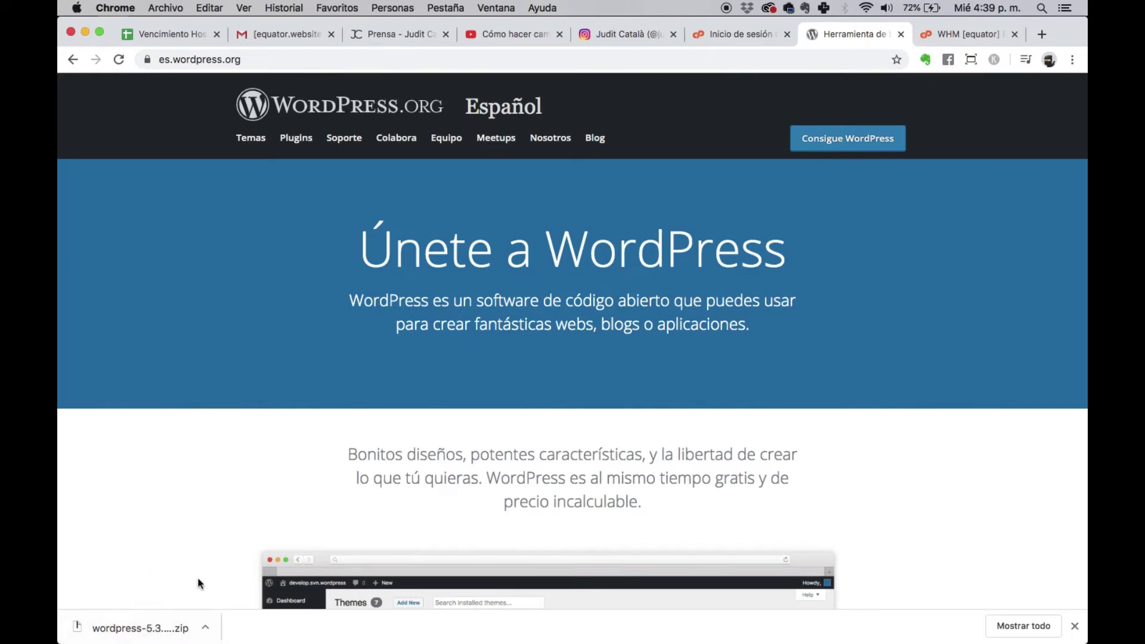
{"action": "left_click", "coordinate": [721, 37]}
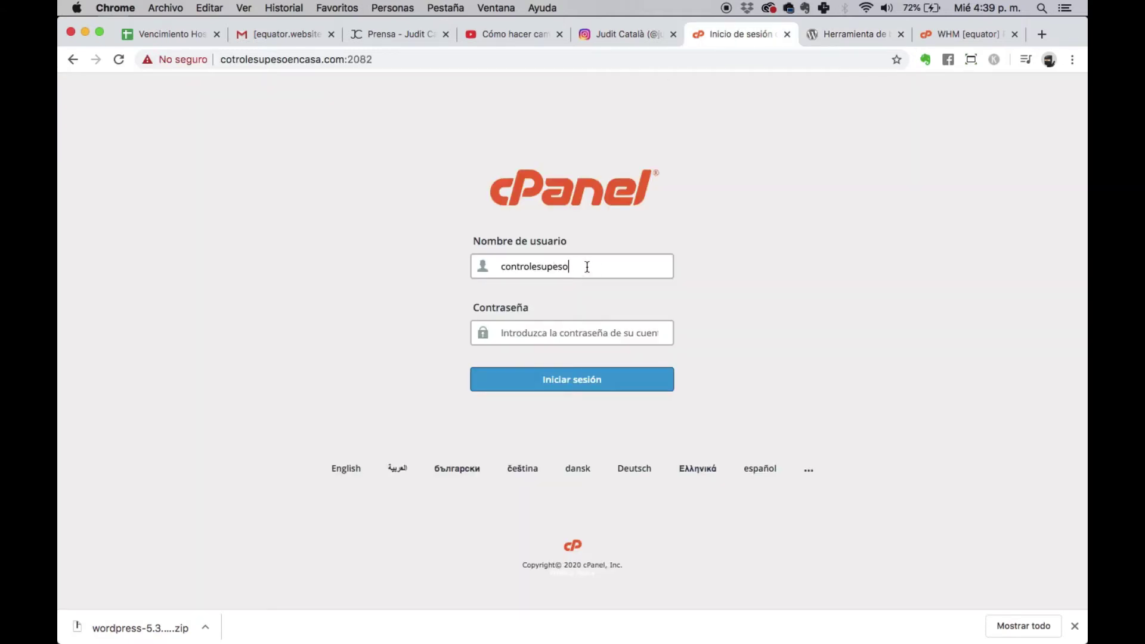
Log into cPanel with the account password, clearing it to retry after the first rejected attempt
{"action": "left_click", "coordinate": [542, 340]}
{"action": "type", "text": "••"}
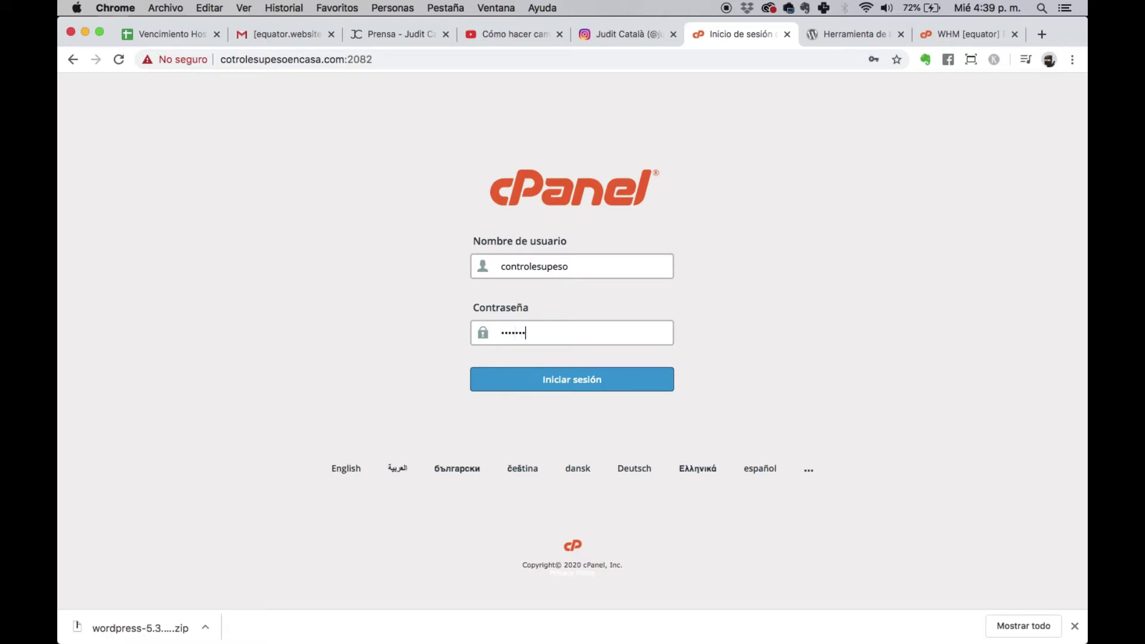
{"action": "key", "text": "Return"}
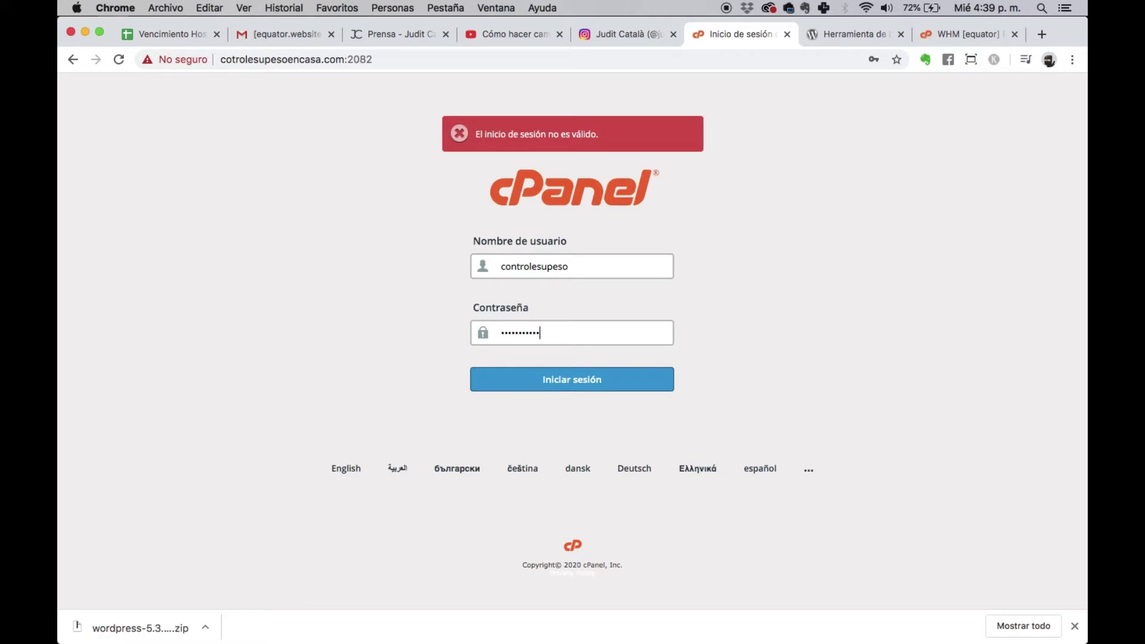
{"action": "key", "text": "BackSpace"}
{"action": "key", "text": "BackSpace"}
{"action": "key", "text": "BackSpace"}
{"action": "key", "text": "BackSpace"}
{"action": "key", "text": "BackSpace"}
{"action": "key", "text": "BackSpace"}
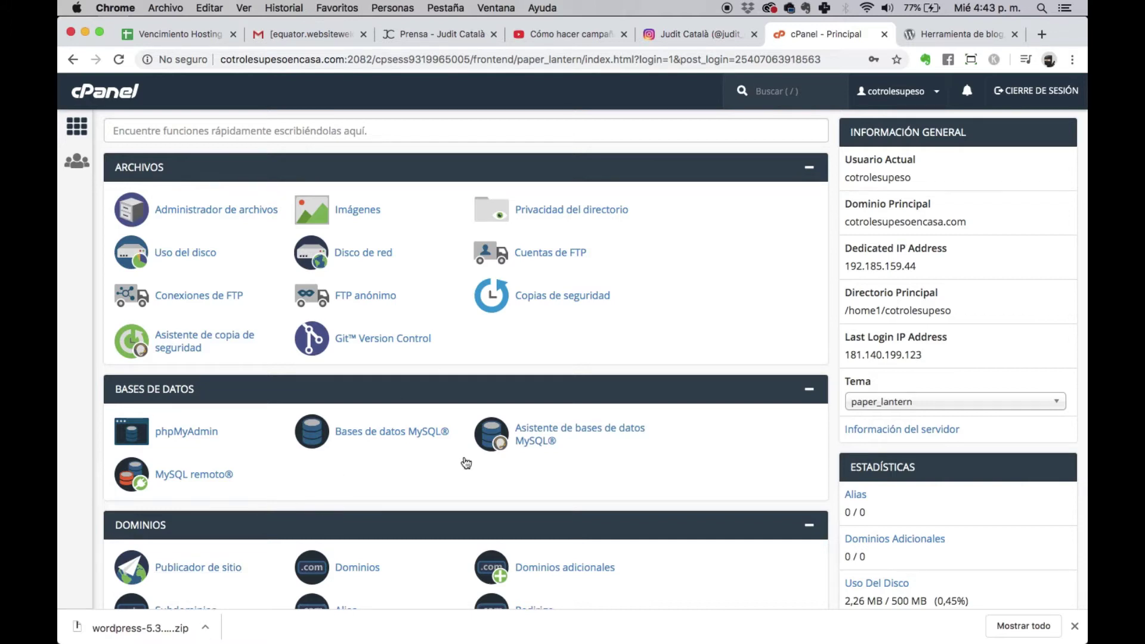
Find the Bases de datos section and open the MySQL® Databases page
{"action": "scroll", "coordinate": [454, 599], "scroll_direction": "down", "scroll_amount": 2}
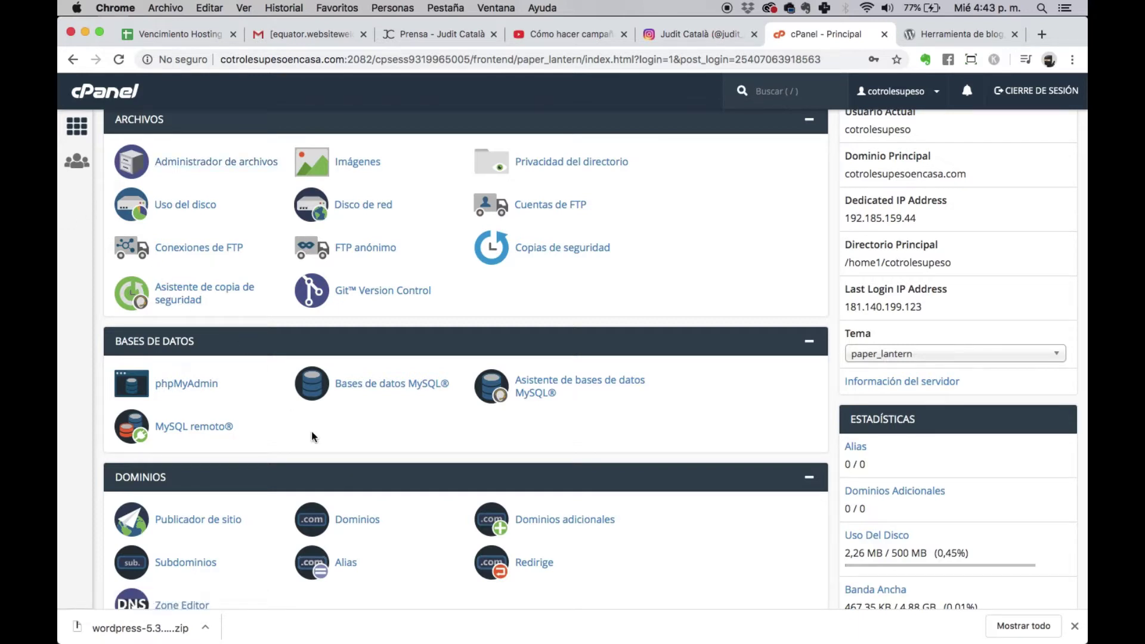
{"action": "scroll", "coordinate": [541, 390], "scroll_direction": "up", "scroll_amount": 5}
{"action": "scroll", "coordinate": [540, 390], "scroll_direction": "down", "scroll_amount": 5}
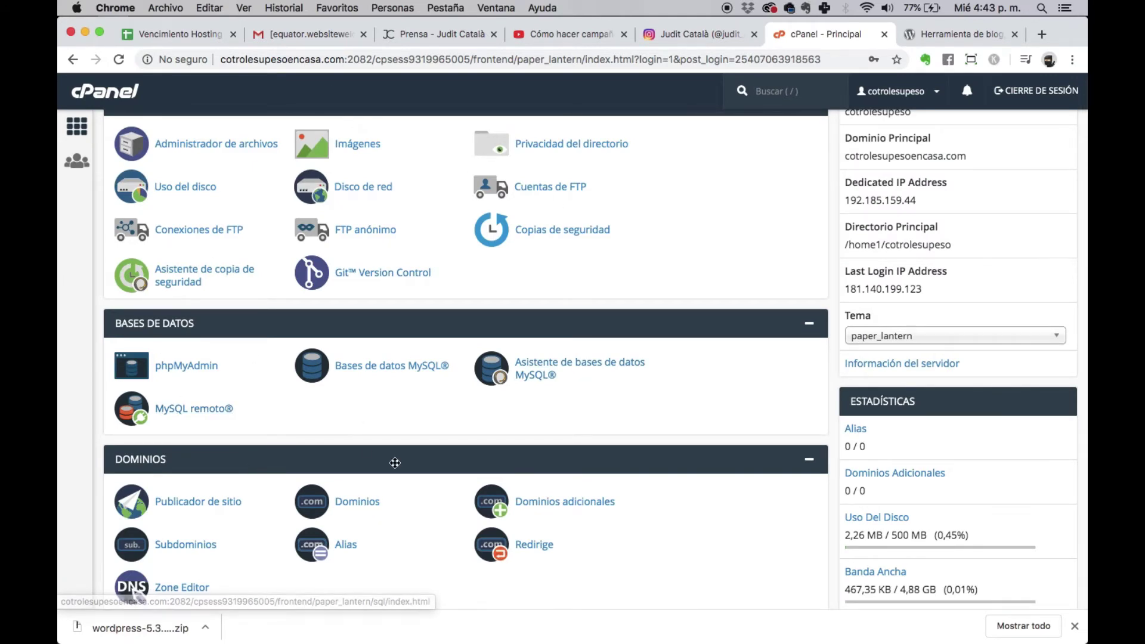
{"action": "scroll", "coordinate": [393, 465], "scroll_direction": "down", "scroll_amount": 1}
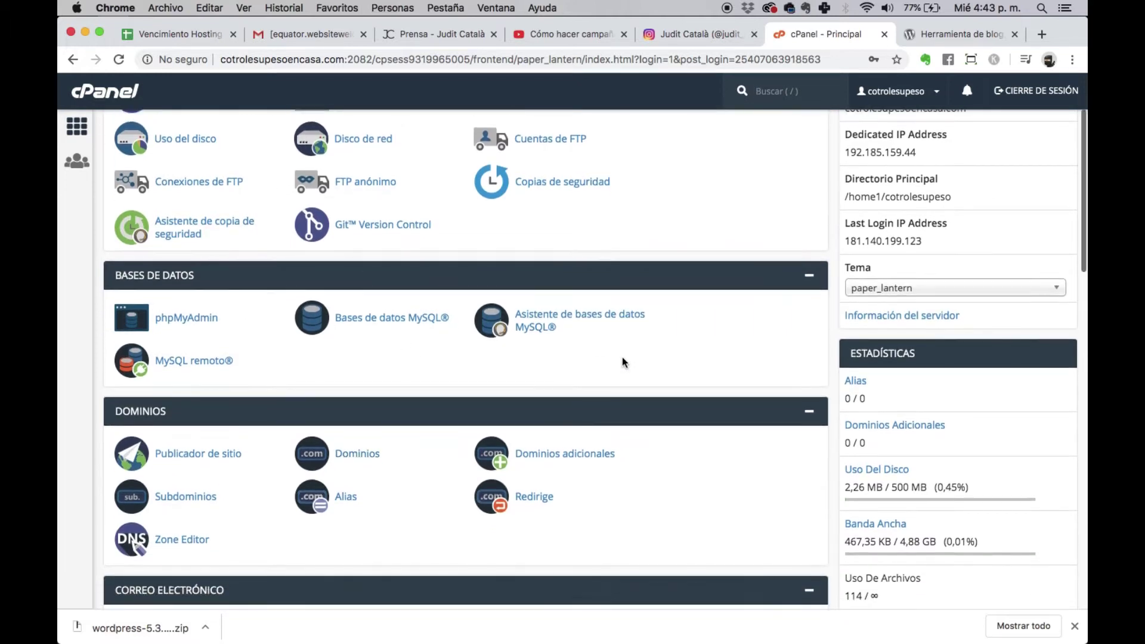
{"action": "scroll", "coordinate": [625, 345], "scroll_direction": "up", "scroll_amount": 3}
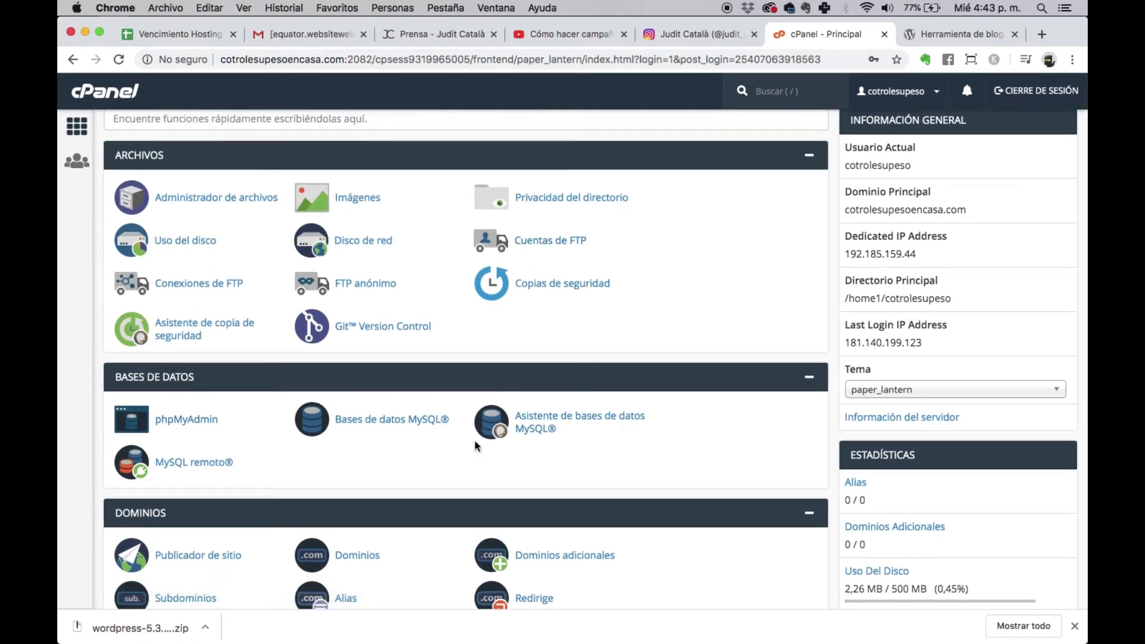
{"action": "left_click", "coordinate": [389, 424]}
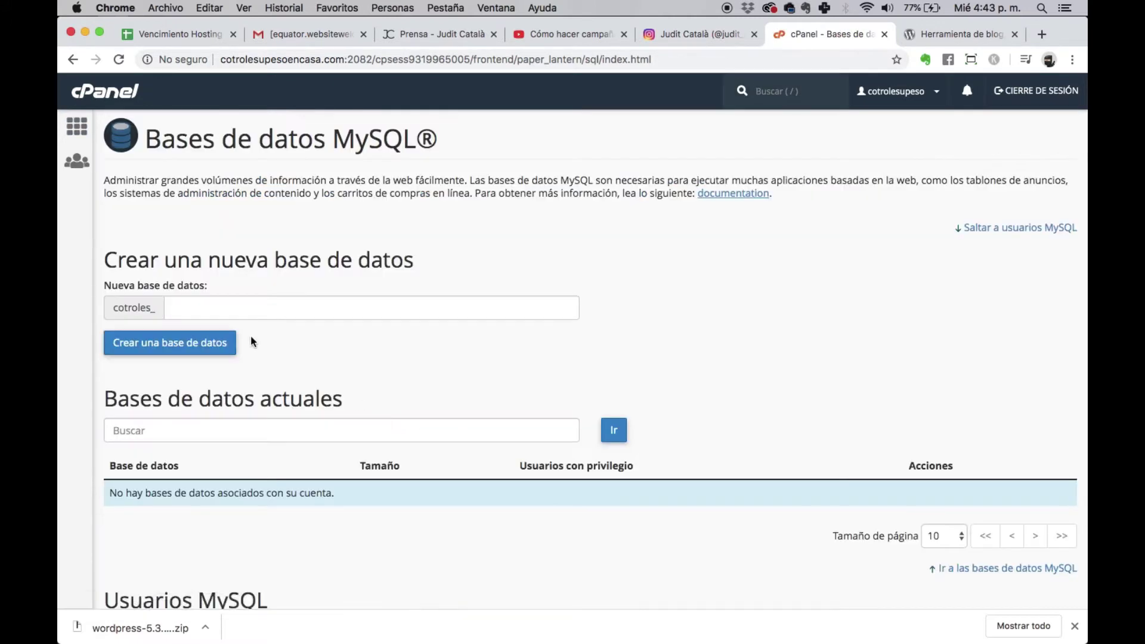
Create the MySQL database wordpress2020 (cotroles_wordpress2020) and copy its full name
{"action": "left_click", "coordinate": [226, 307]}
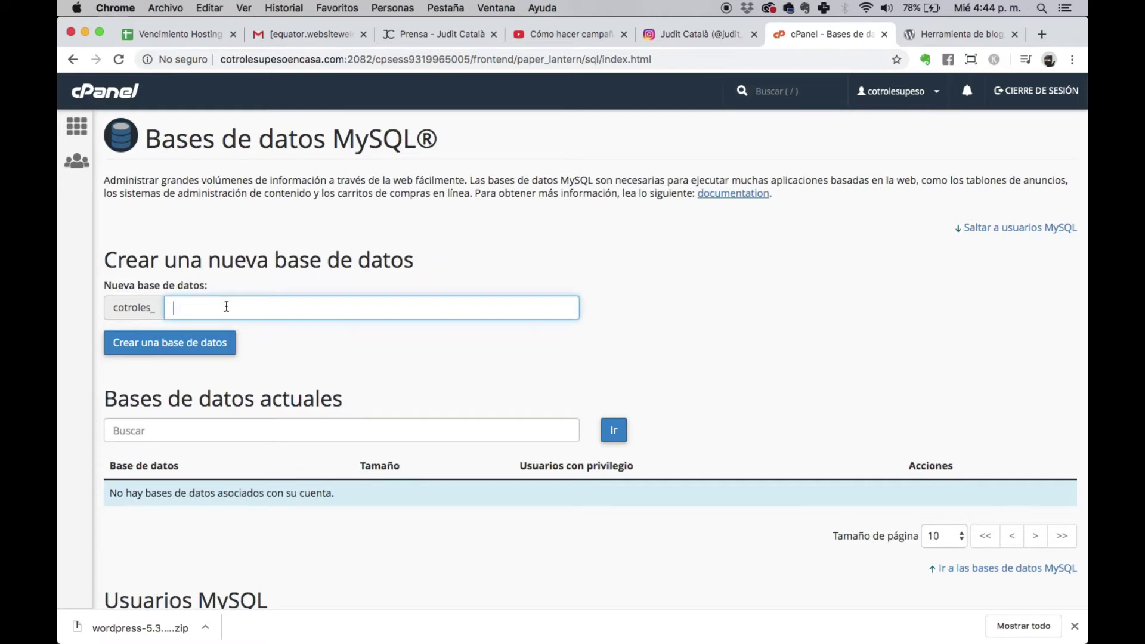
{"action": "type", "text": "wordpress2020"}
{"action": "double_click", "coordinate": [175, 307]}
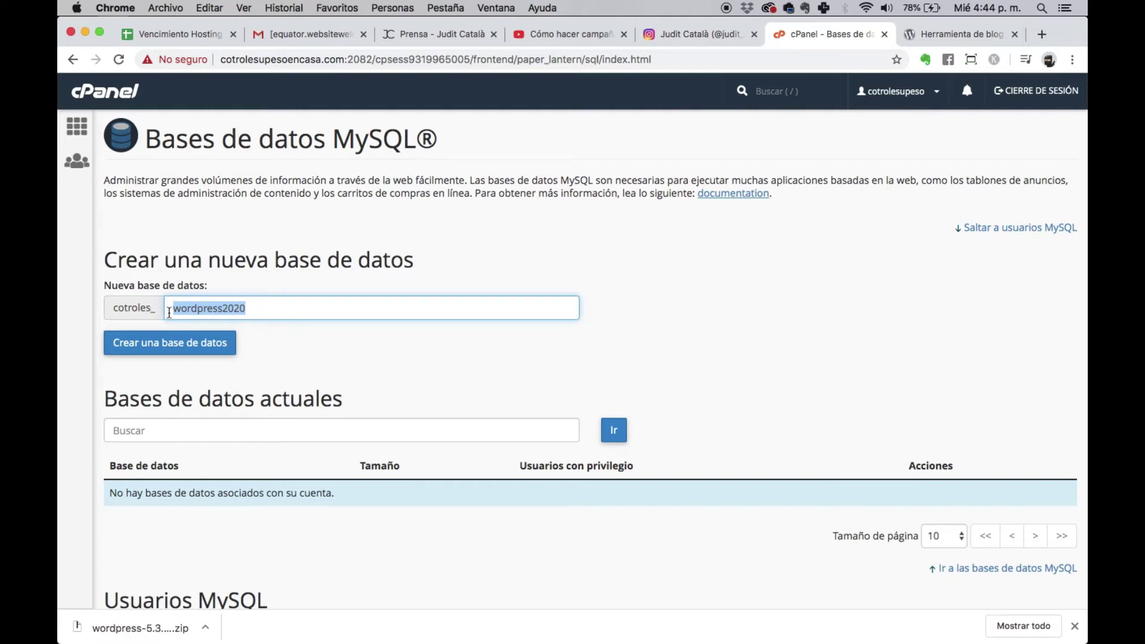
{"action": "left_click", "coordinate": [177, 353]}
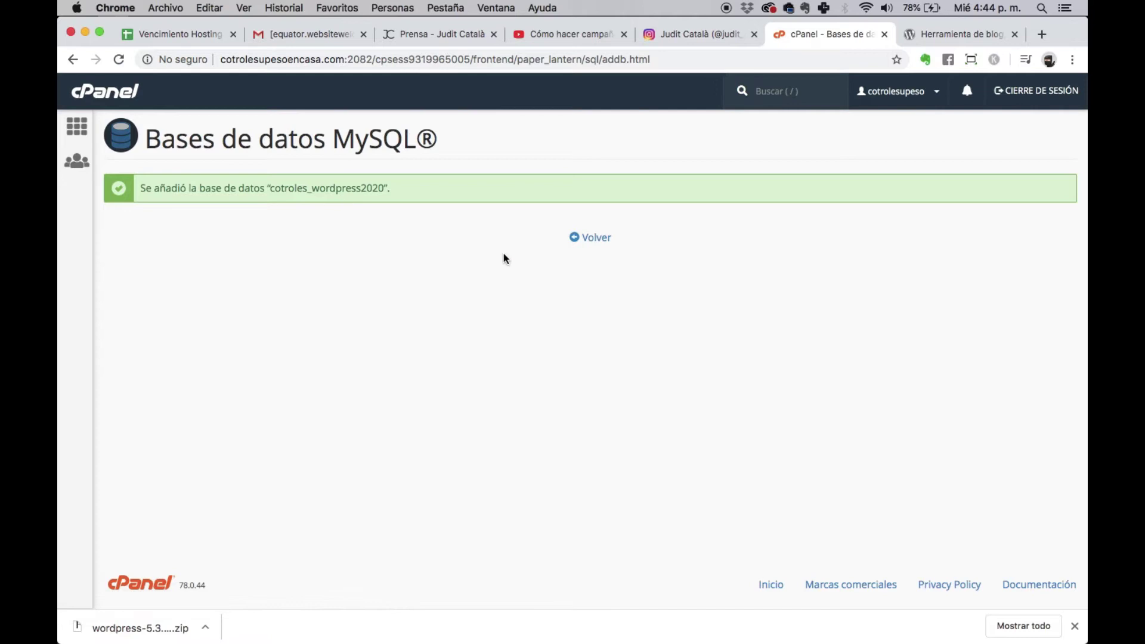
{"action": "left_click_drag", "start_coordinate": [270, 188], "coordinate": [386, 189]}
{"action": "left_click", "coordinate": [594, 239]}
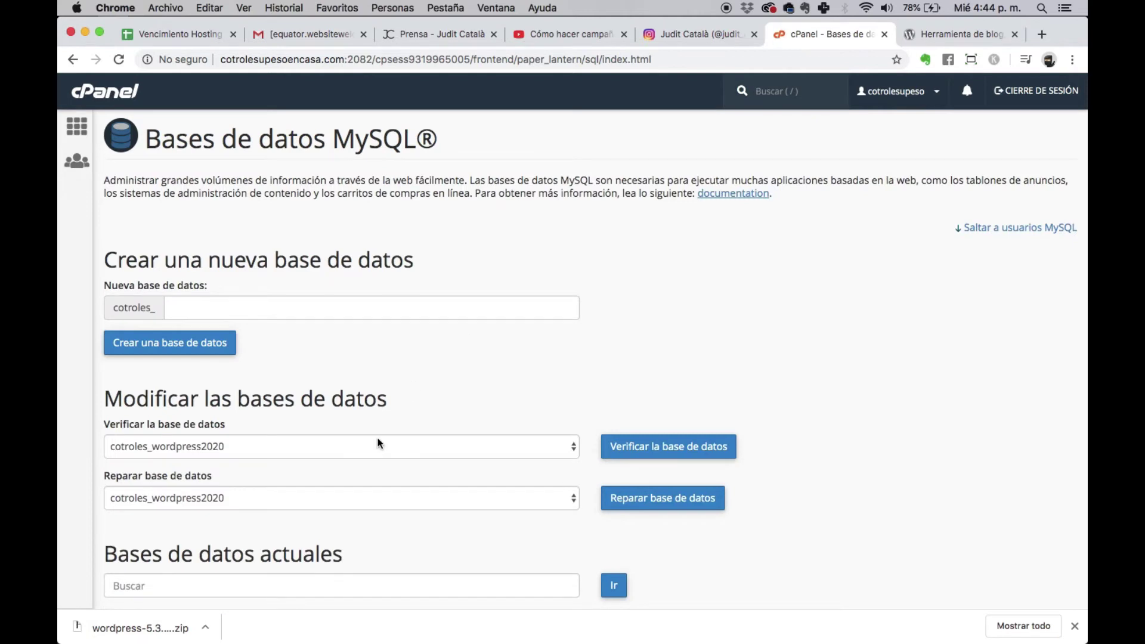
Under Añadir nuevo usuario, enter 123 as the new MySQL user's name
{"action": "scroll", "coordinate": [378, 442], "scroll_direction": "down", "scroll_amount": 1}
{"action": "scroll", "coordinate": [378, 442], "scroll_direction": "down", "scroll_amount": 4}
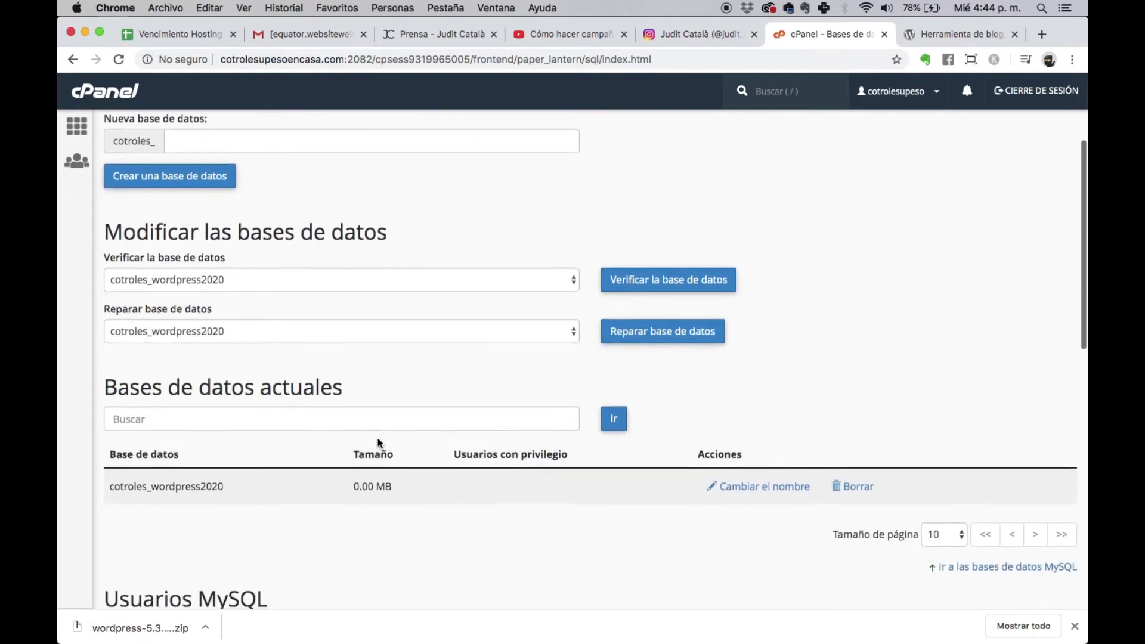
{"action": "scroll", "coordinate": [377, 442], "scroll_direction": "down", "scroll_amount": 10}
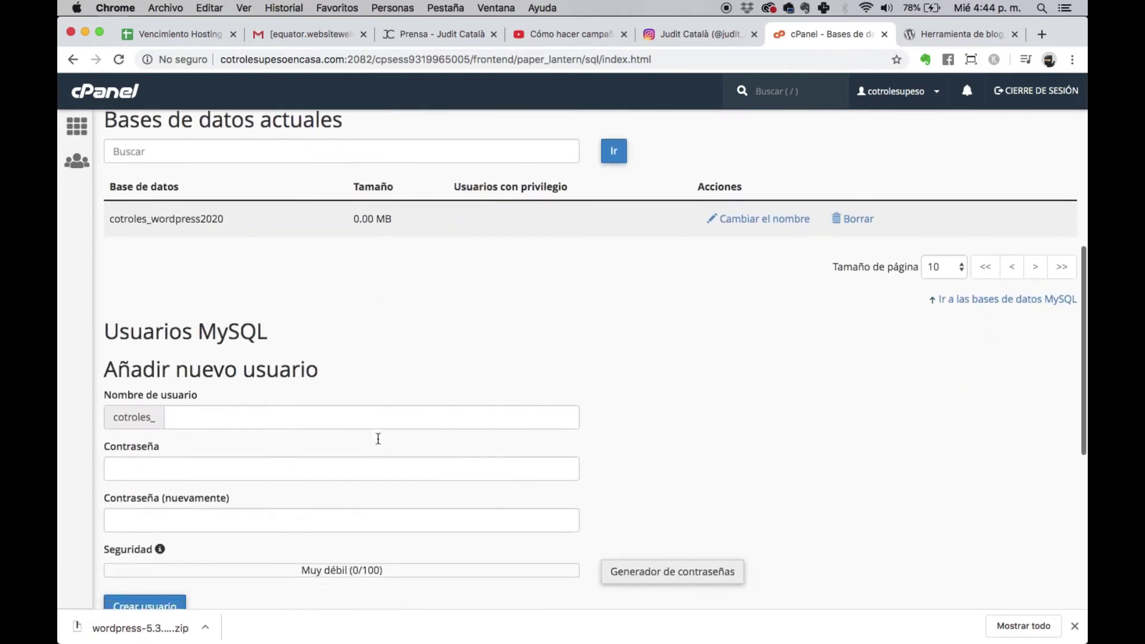
{"action": "scroll", "coordinate": [378, 442], "scroll_direction": "up", "scroll_amount": 15}
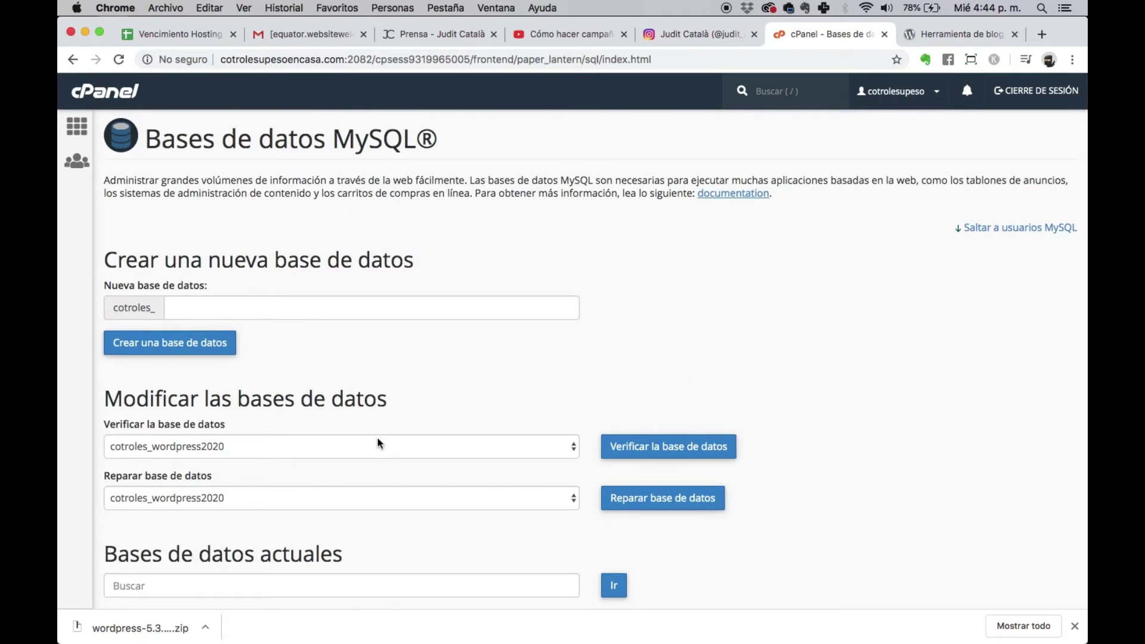
{"action": "scroll", "coordinate": [378, 443], "scroll_direction": "down", "scroll_amount": 1}
{"action": "scroll", "coordinate": [378, 443], "scroll_direction": "down", "scroll_amount": 1}
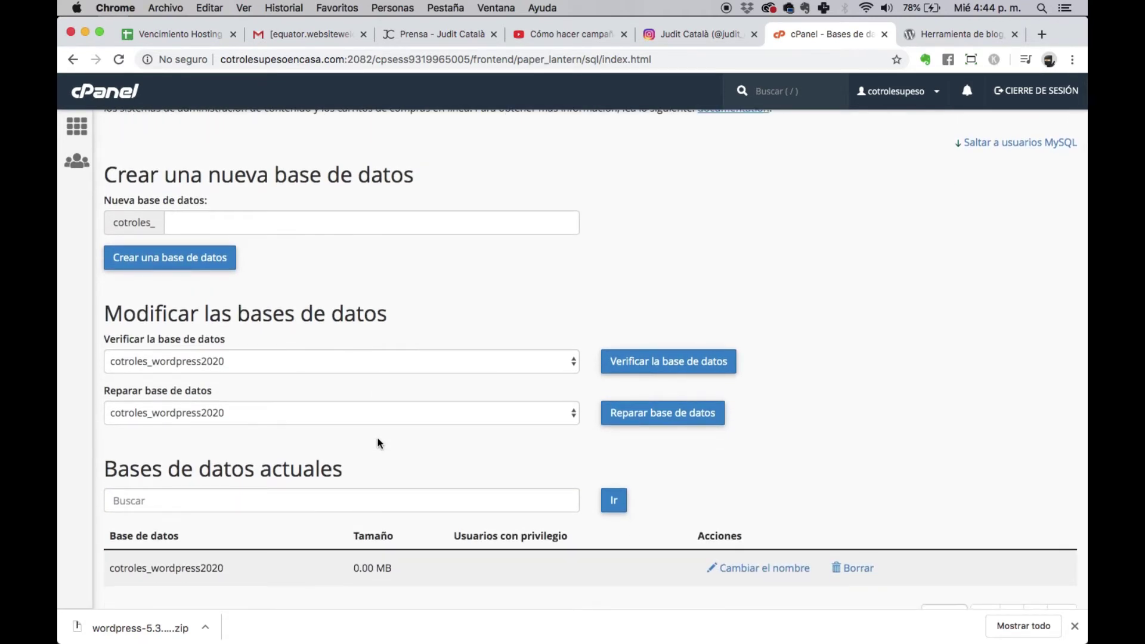
{"action": "scroll", "coordinate": [378, 442], "scroll_direction": "down", "scroll_amount": 5}
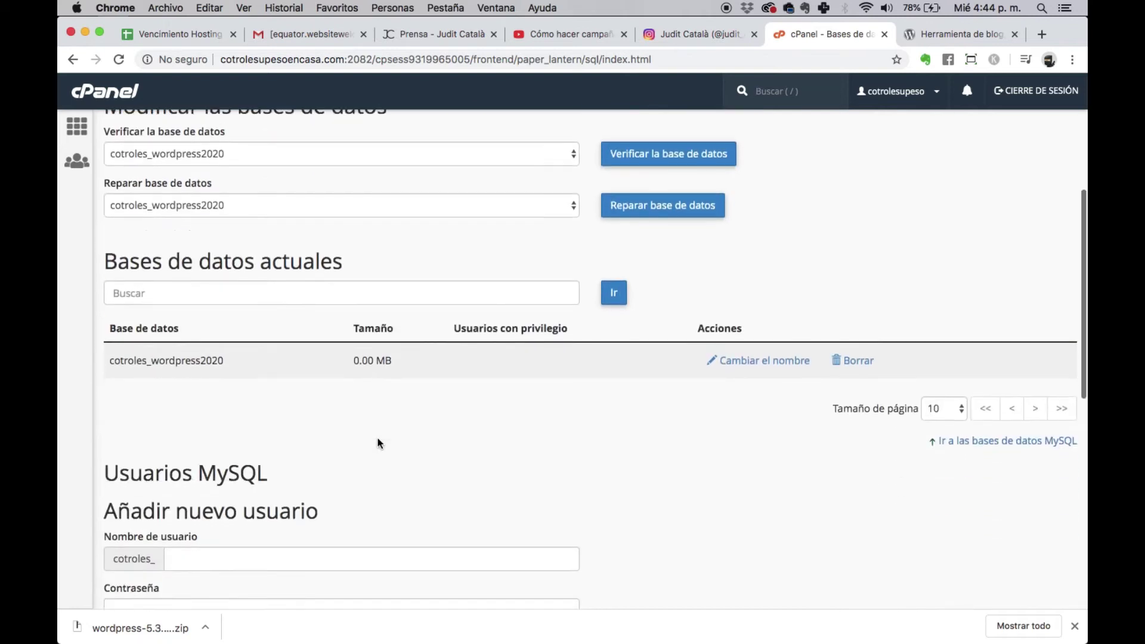
{"action": "scroll", "coordinate": [378, 442], "scroll_direction": "up", "scroll_amount": 8}
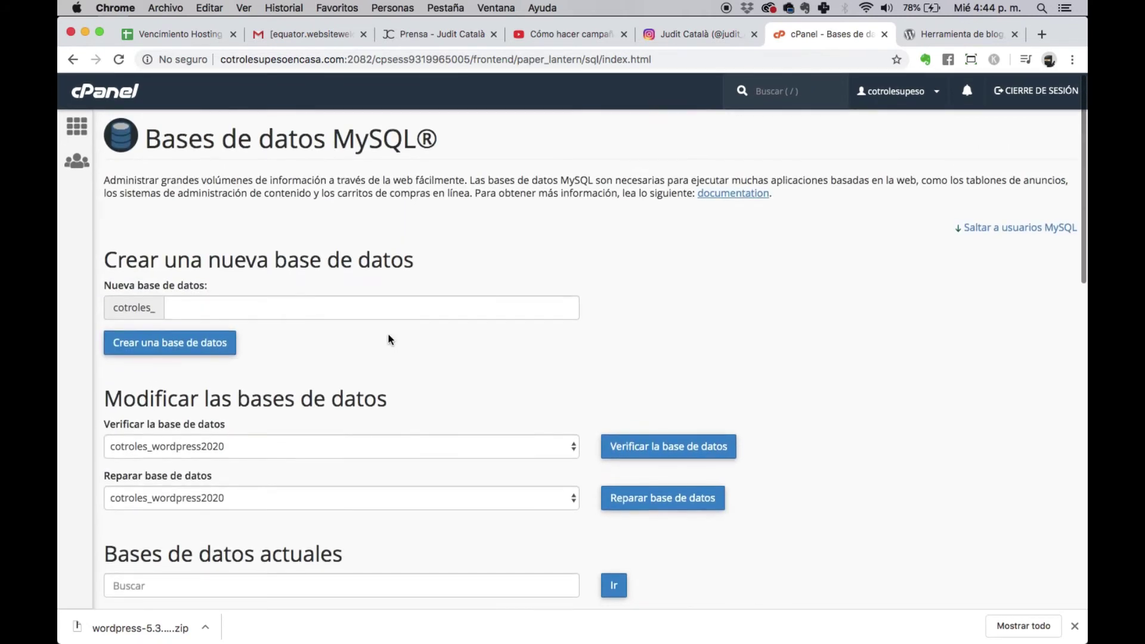
{"action": "scroll", "coordinate": [444, 323], "scroll_direction": "down", "scroll_amount": 20}
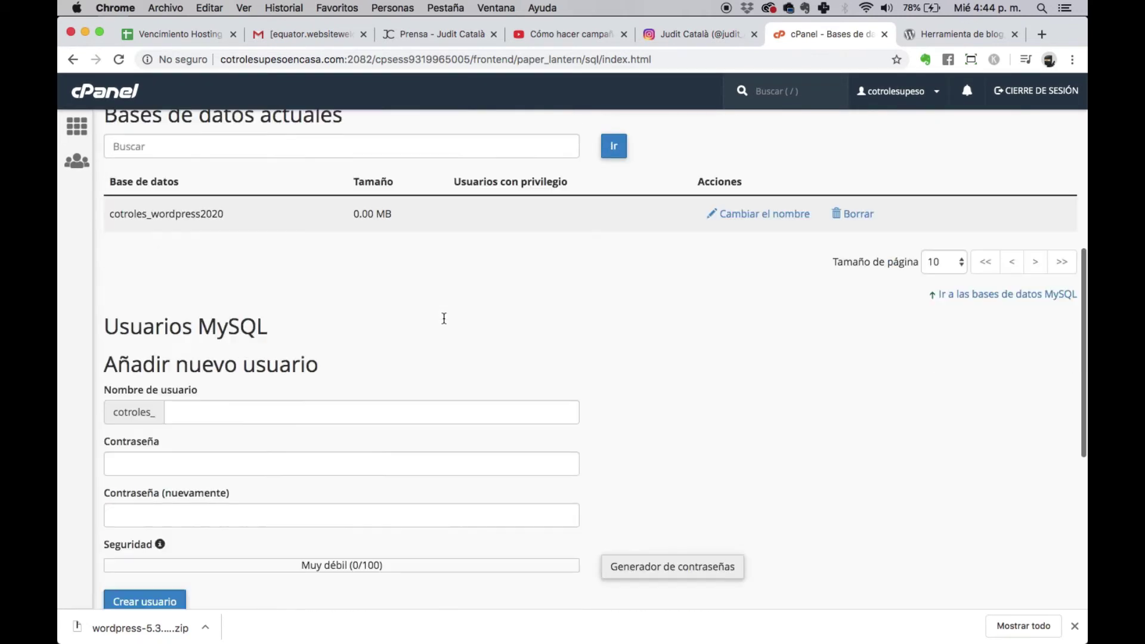
{"action": "scroll", "coordinate": [444, 322], "scroll_direction": "up", "scroll_amount": 4}
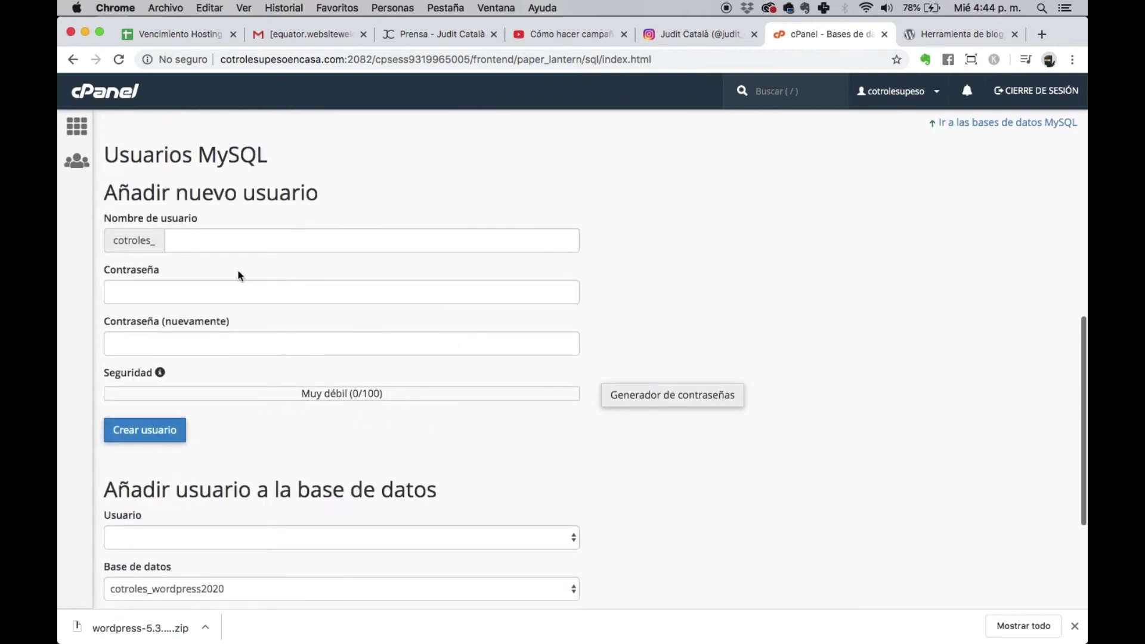
{"action": "left_click", "coordinate": [220, 242]}
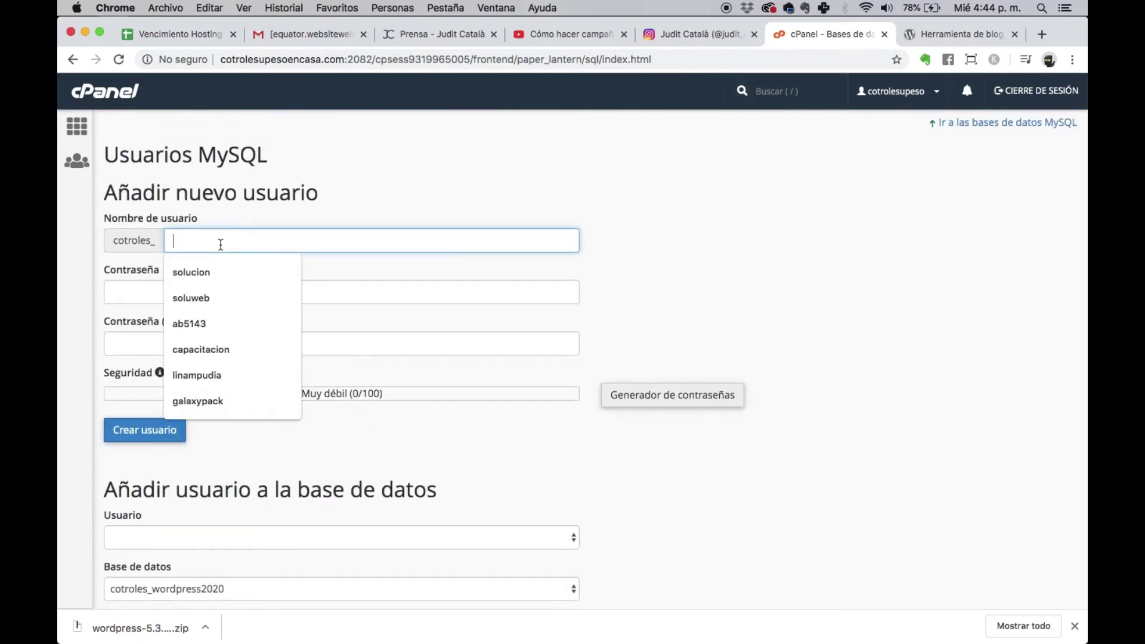
{"action": "type", "text": "123"}
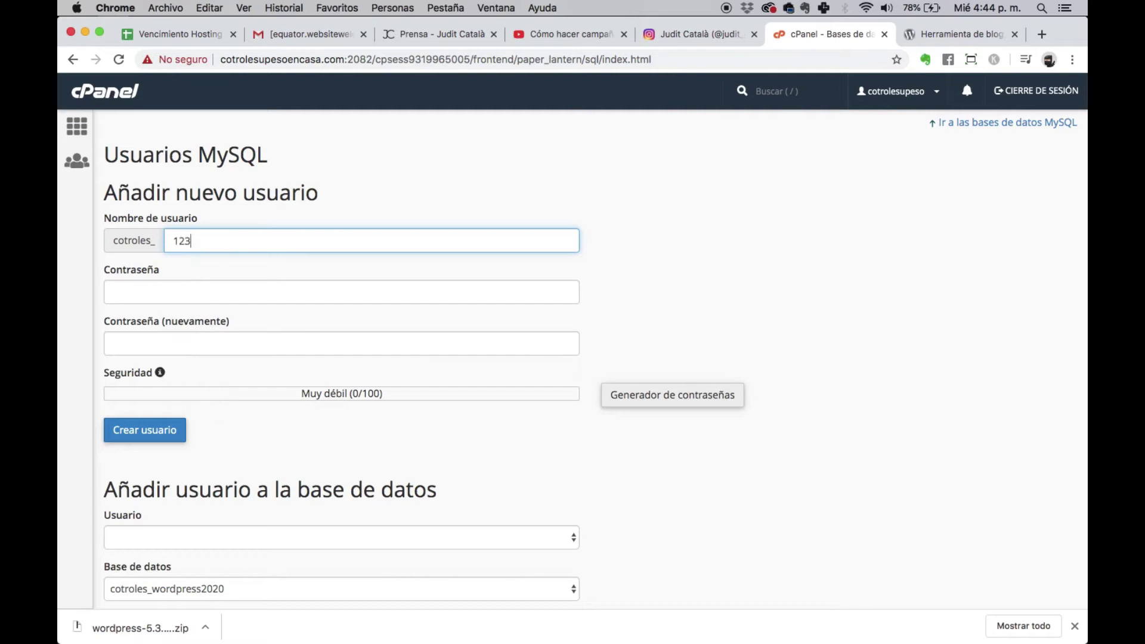
Enter and confirm the user's password and create the MySQL user cotroles_123
{"action": "left_click", "coordinate": [177, 298]}
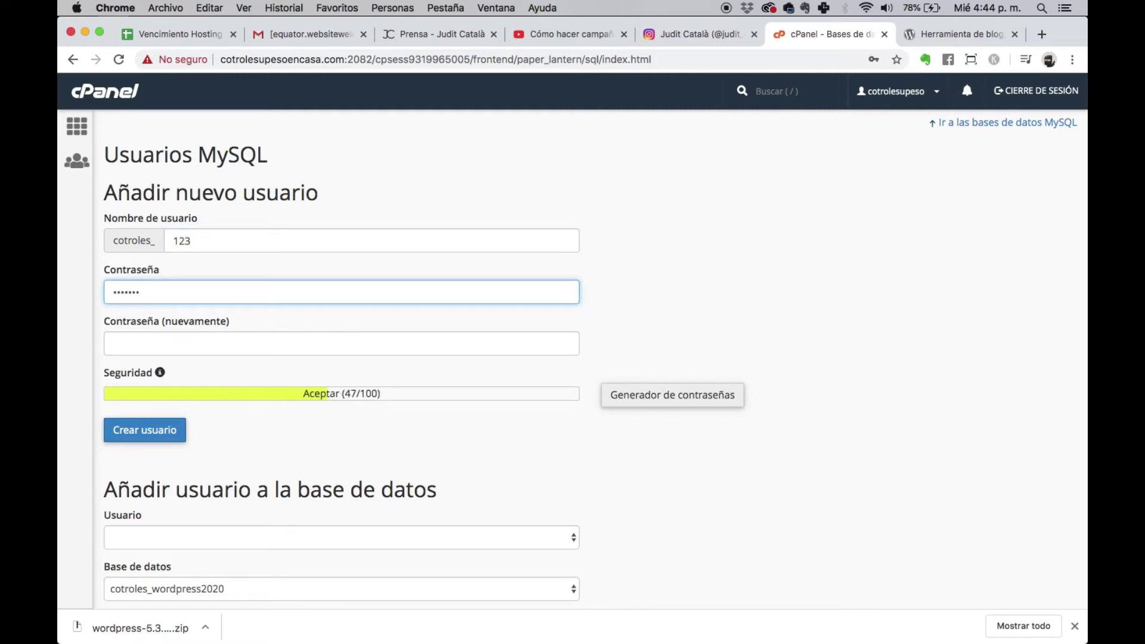
{"action": "key", "text": "Tab"}
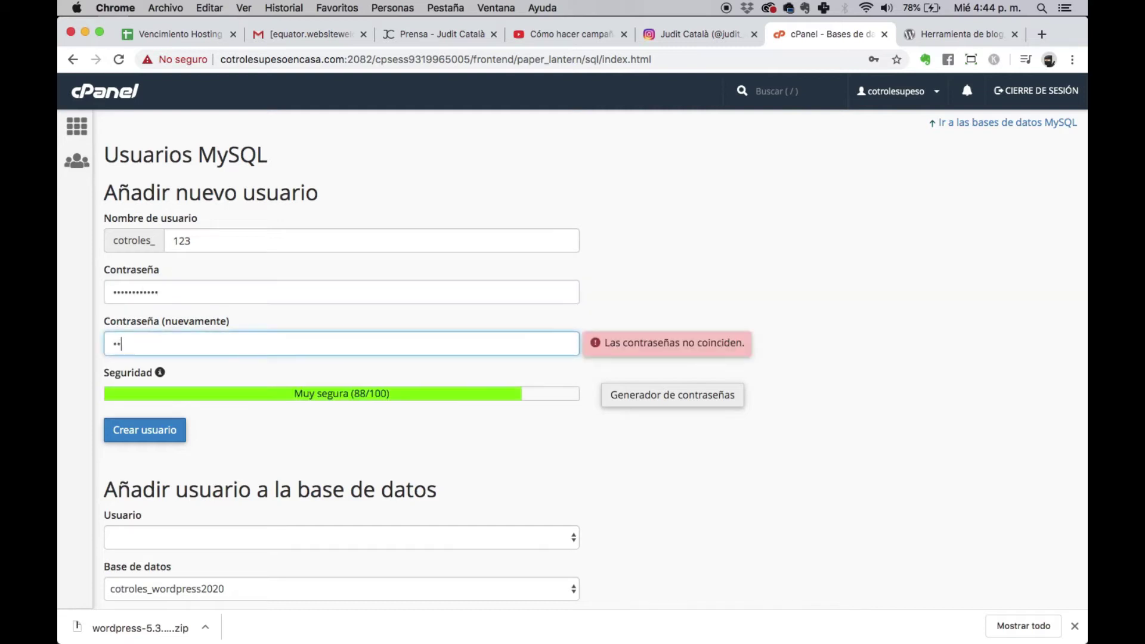
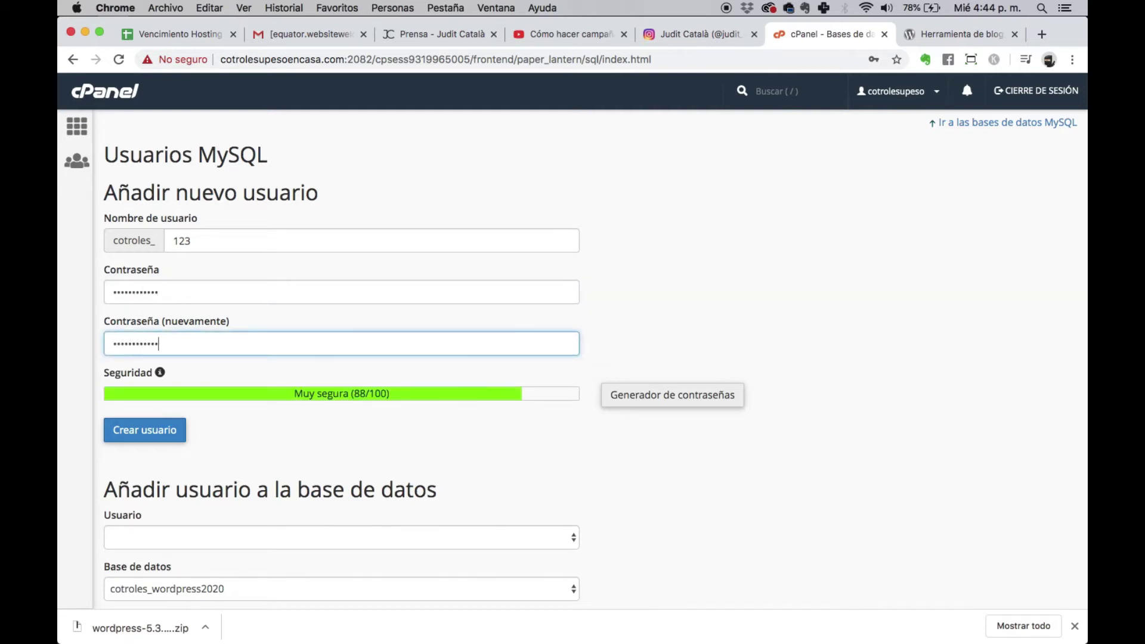
{"action": "left_click", "coordinate": [137, 429]}
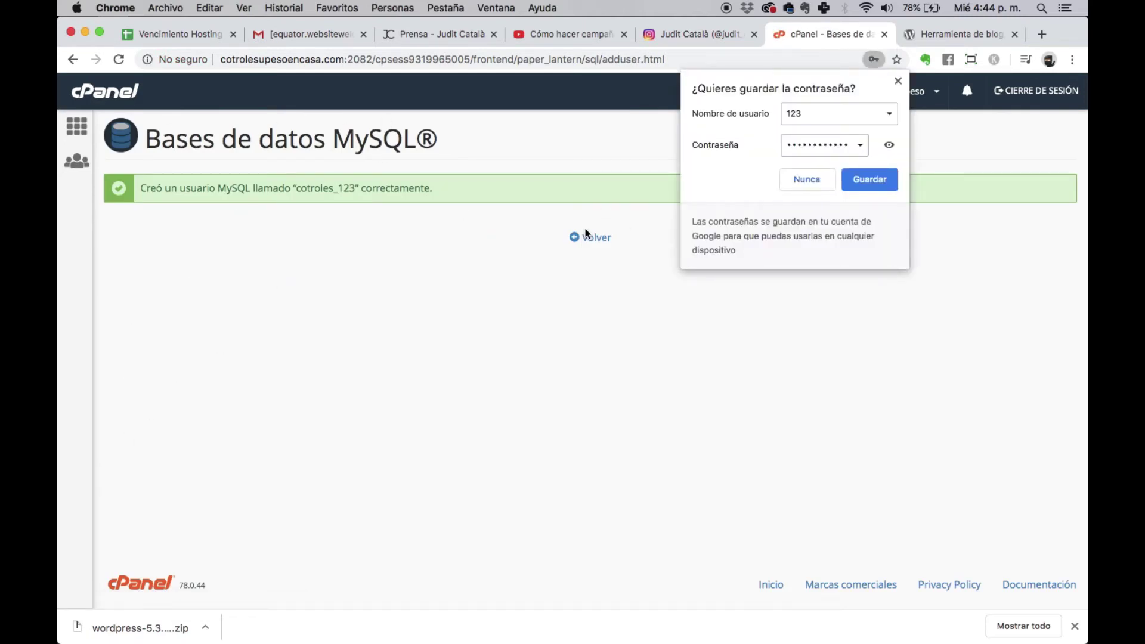
{"action": "left_click", "coordinate": [603, 239]}
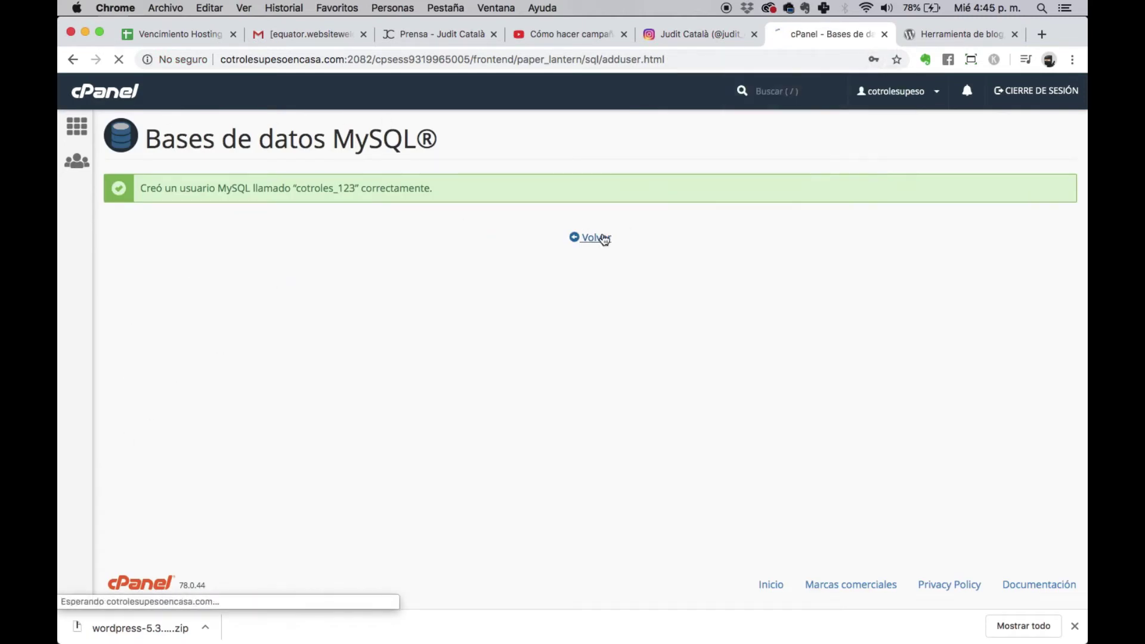
{"action": "scroll", "coordinate": [604, 239], "scroll_direction": "down", "scroll_amount": 1}
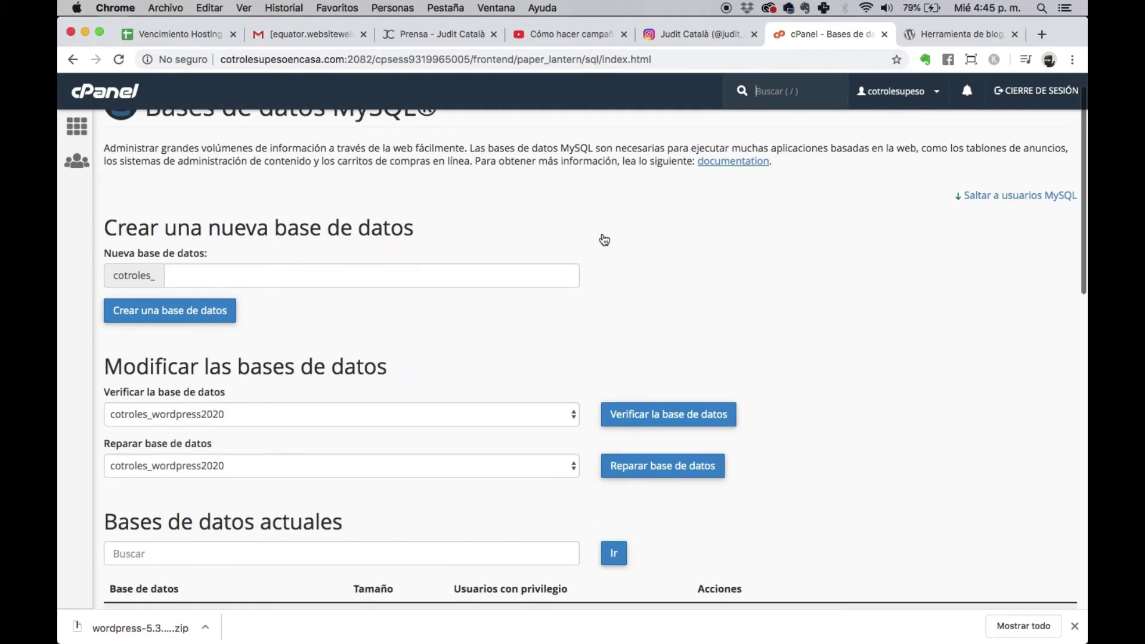
Add cotroles_123 to cotroles_wordpress2020 with TODOS LOS PRIVILEGIOS and save the changes
{"action": "scroll", "coordinate": [604, 240], "scroll_direction": "down", "scroll_amount": 10}
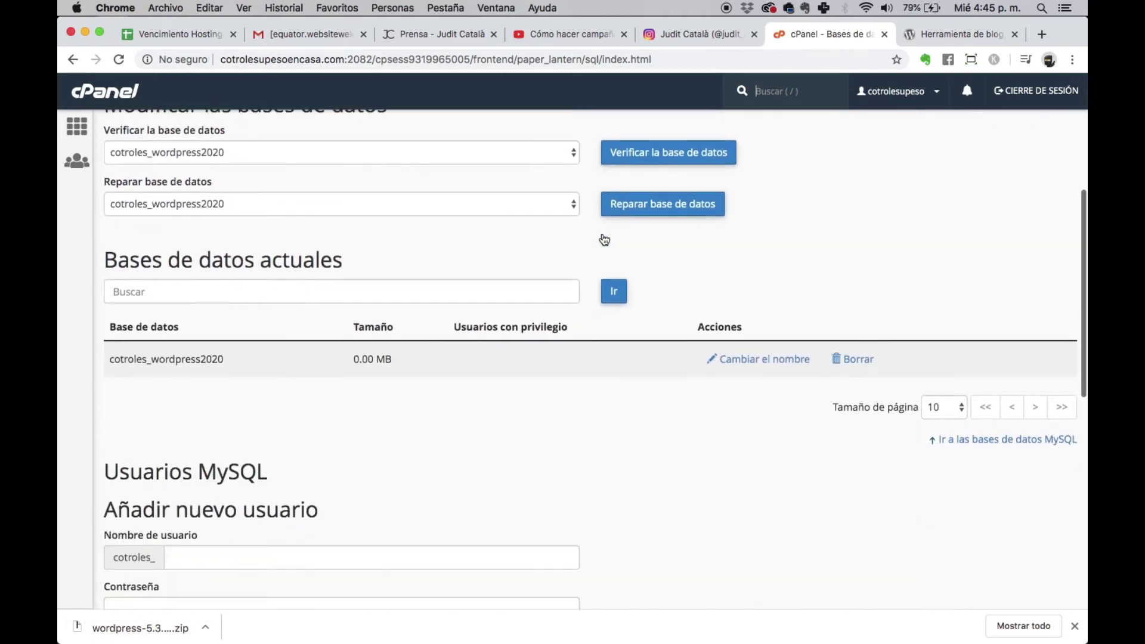
{"action": "scroll", "coordinate": [603, 239], "scroll_direction": "down", "scroll_amount": 5}
{"action": "scroll", "coordinate": [596, 328], "scroll_direction": "up", "scroll_amount": 6}
{"action": "scroll", "coordinate": [596, 328], "scroll_direction": "down", "scroll_amount": 6}
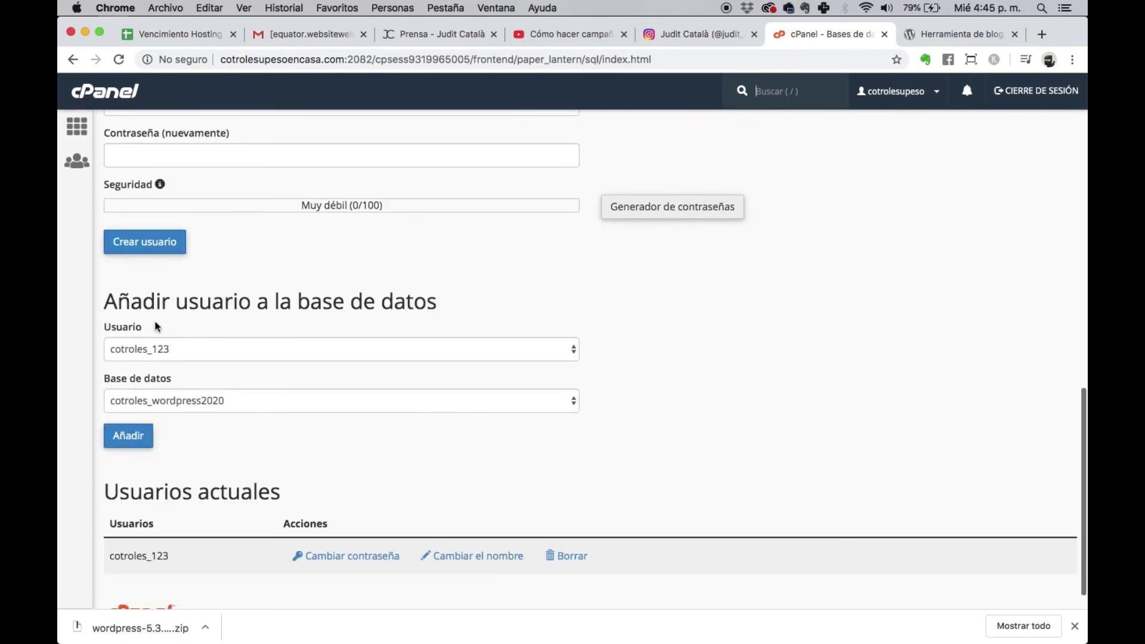
{"action": "left_click_drag", "start_coordinate": [118, 302], "coordinate": [223, 302]}
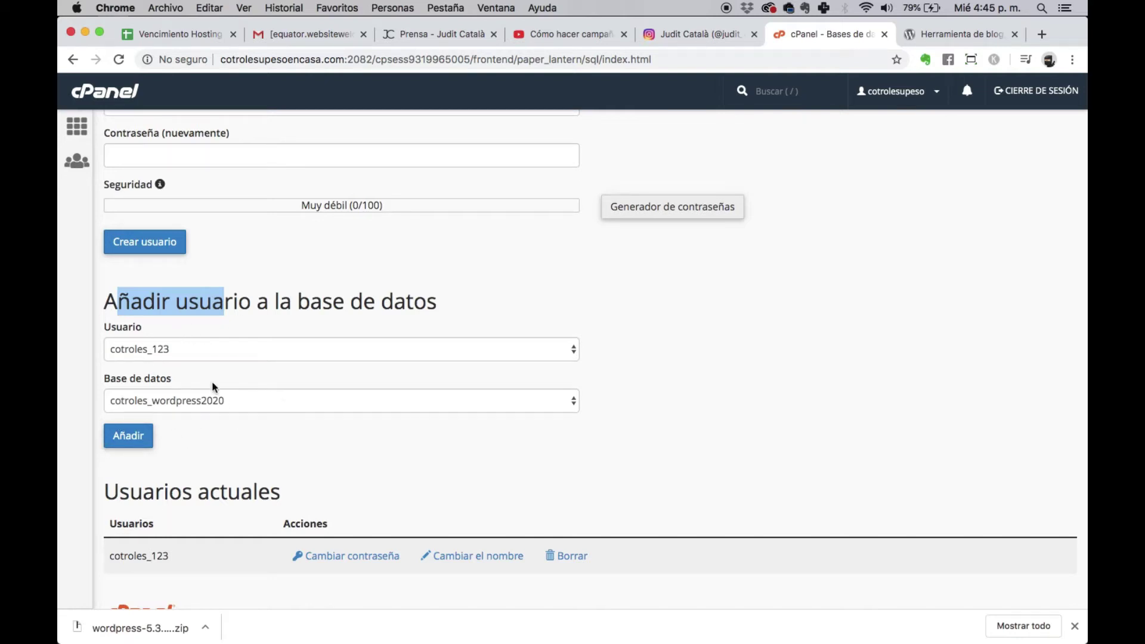
{"action": "left_click", "coordinate": [126, 441]}
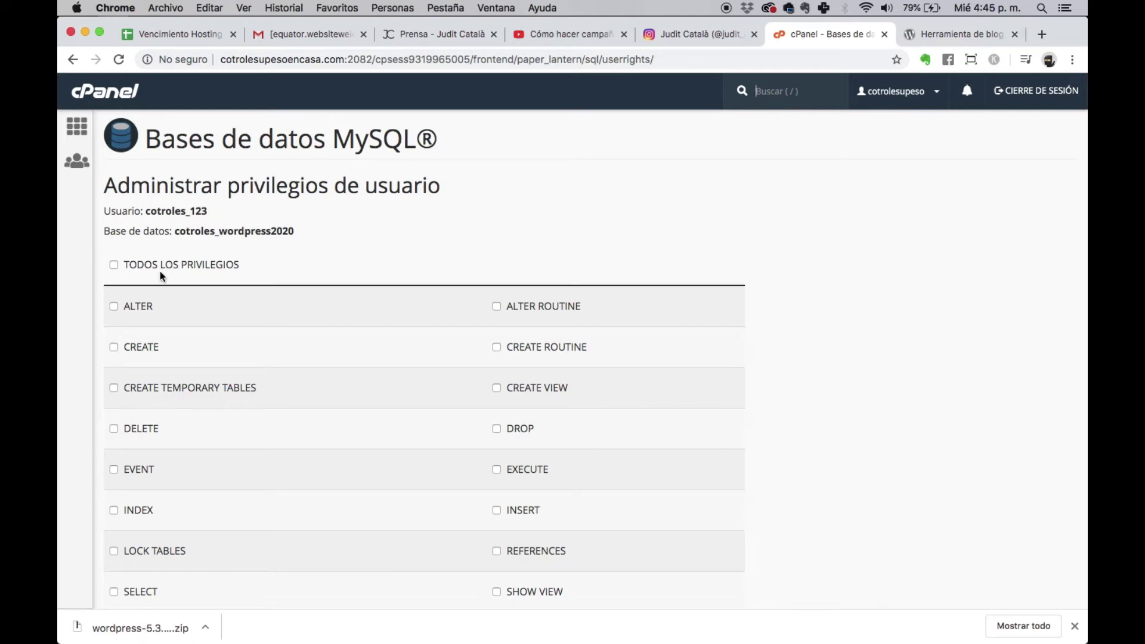
{"action": "left_click", "coordinate": [133, 270]}
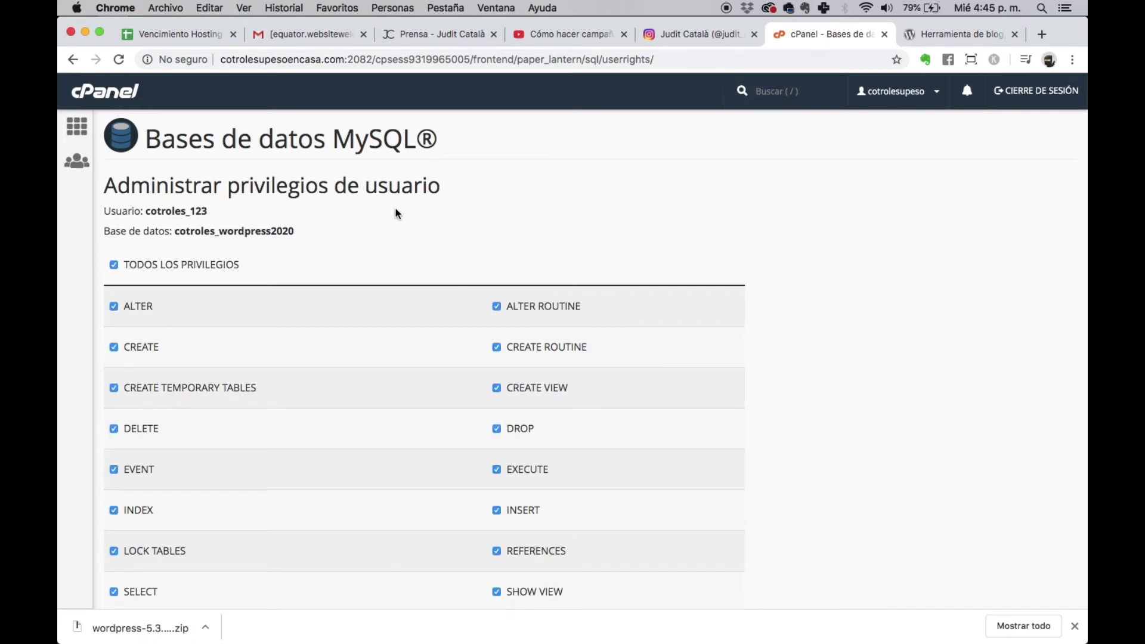
{"action": "scroll", "coordinate": [444, 557], "scroll_direction": "down", "scroll_amount": 5}
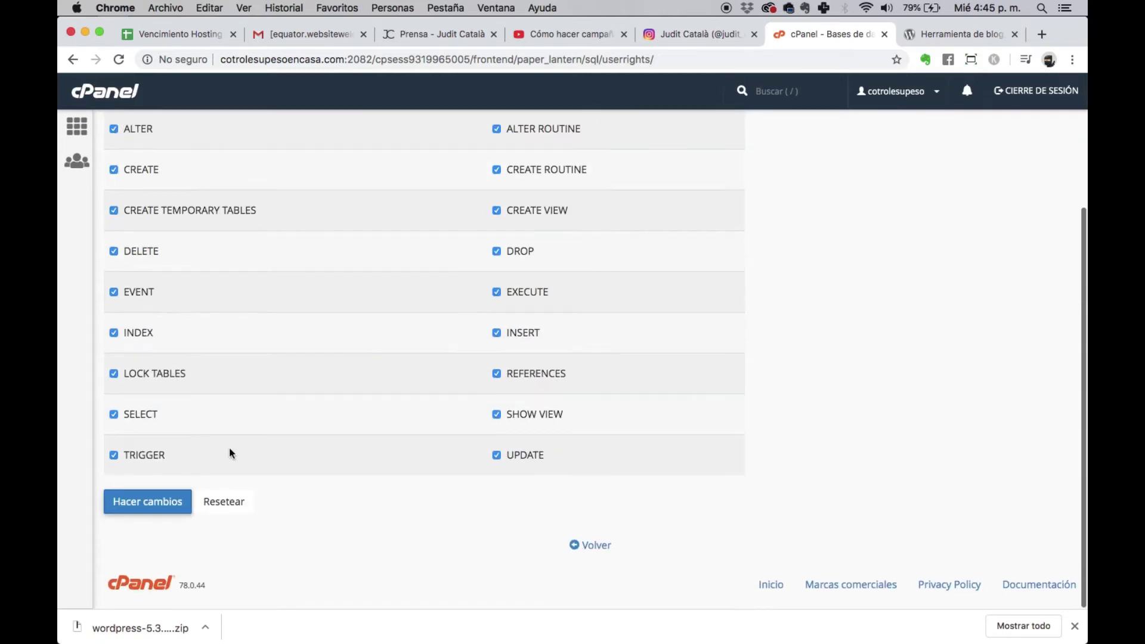
{"action": "left_click", "coordinate": [146, 509]}
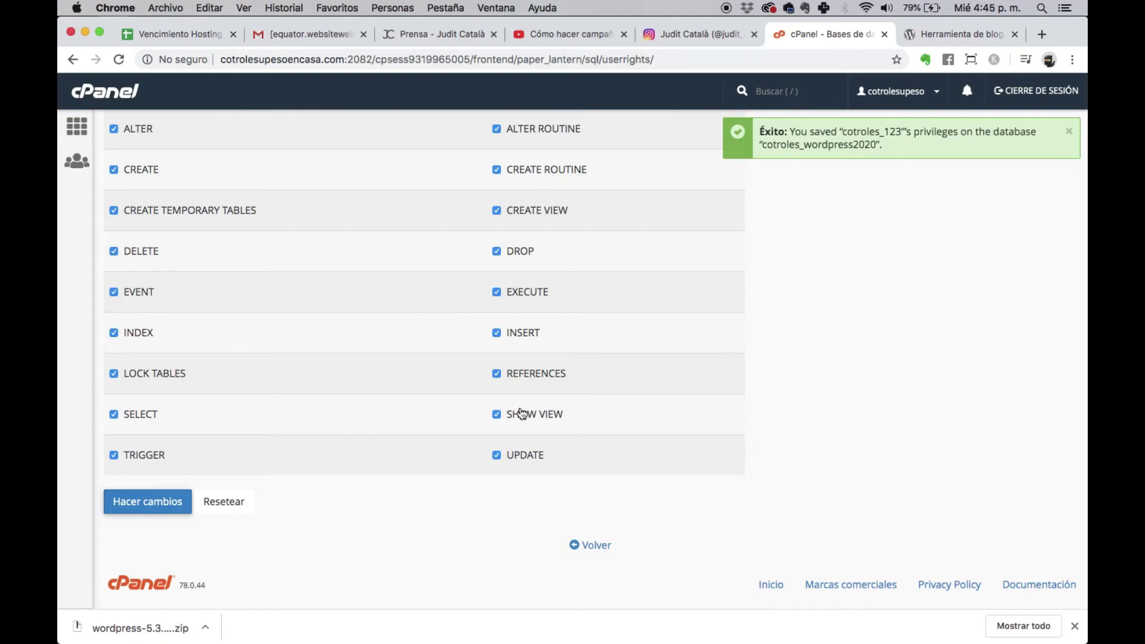
{"action": "scroll", "coordinate": [522, 414], "scroll_direction": "up", "scroll_amount": 5}
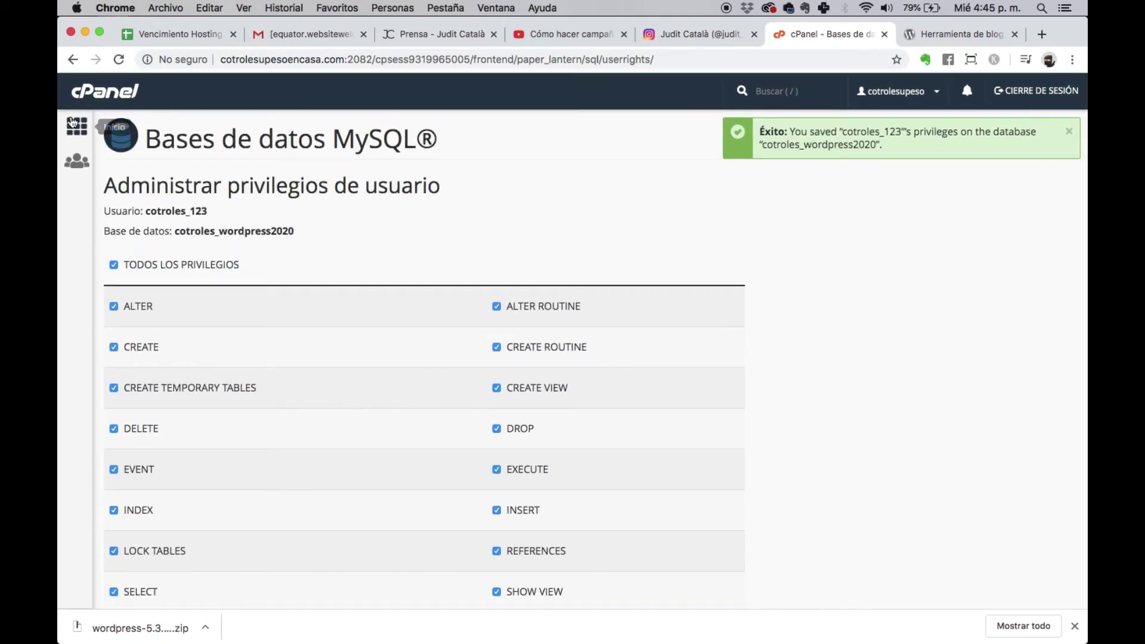
Return to the cPanel home page after briefly checking the WordPress.org tab
{"action": "left_click", "coordinate": [76, 126]}
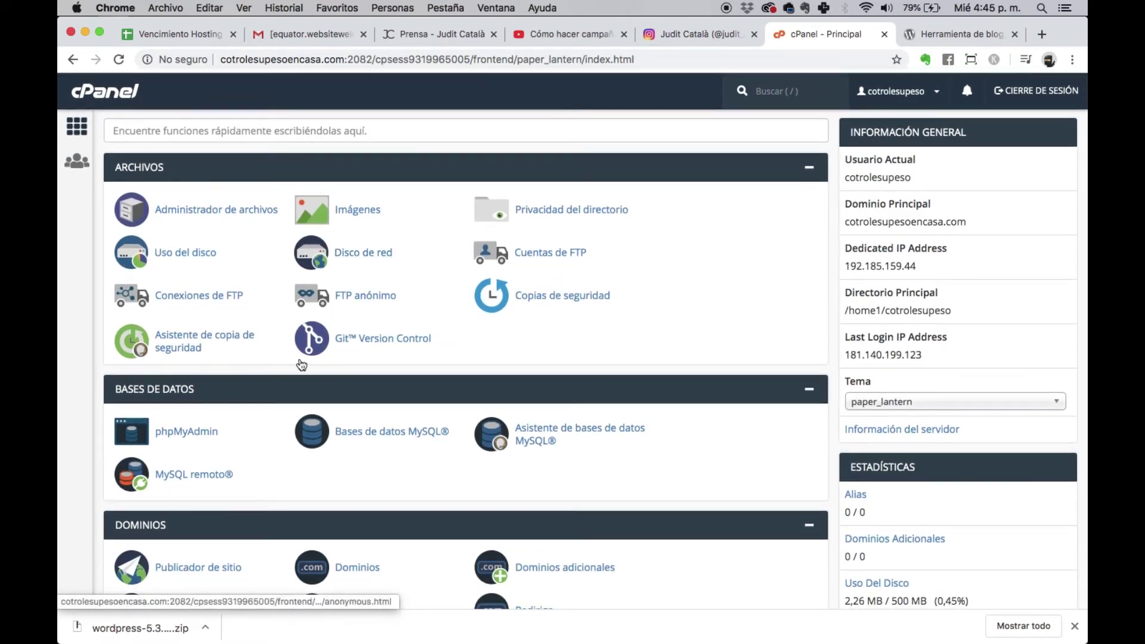
{"action": "left_click", "coordinate": [945, 36]}
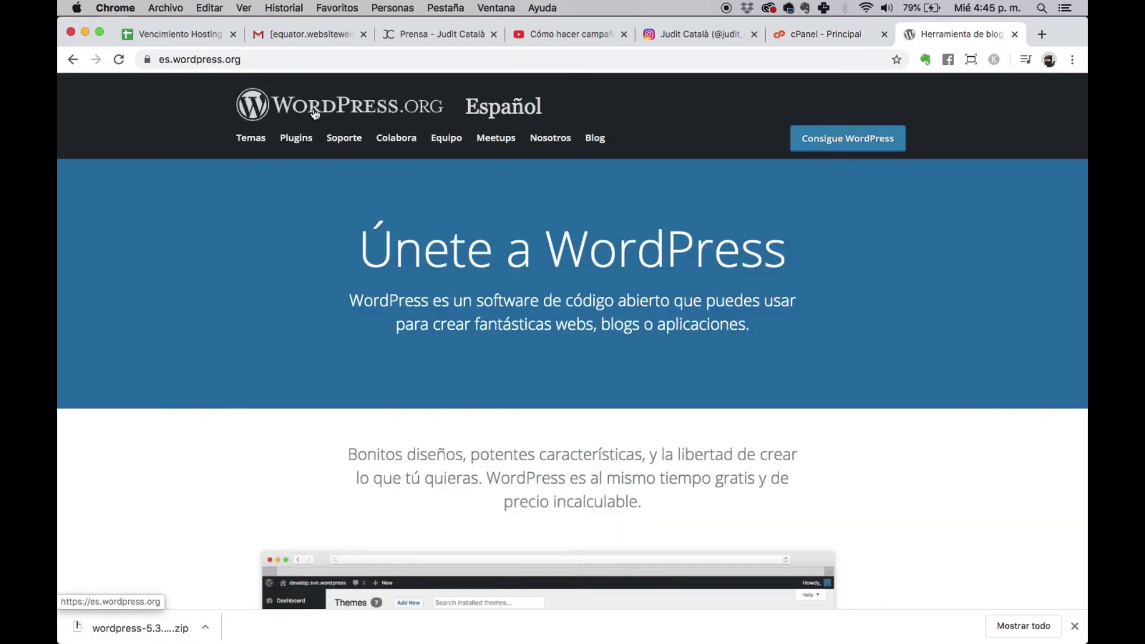
{"action": "left_click", "coordinate": [818, 37]}
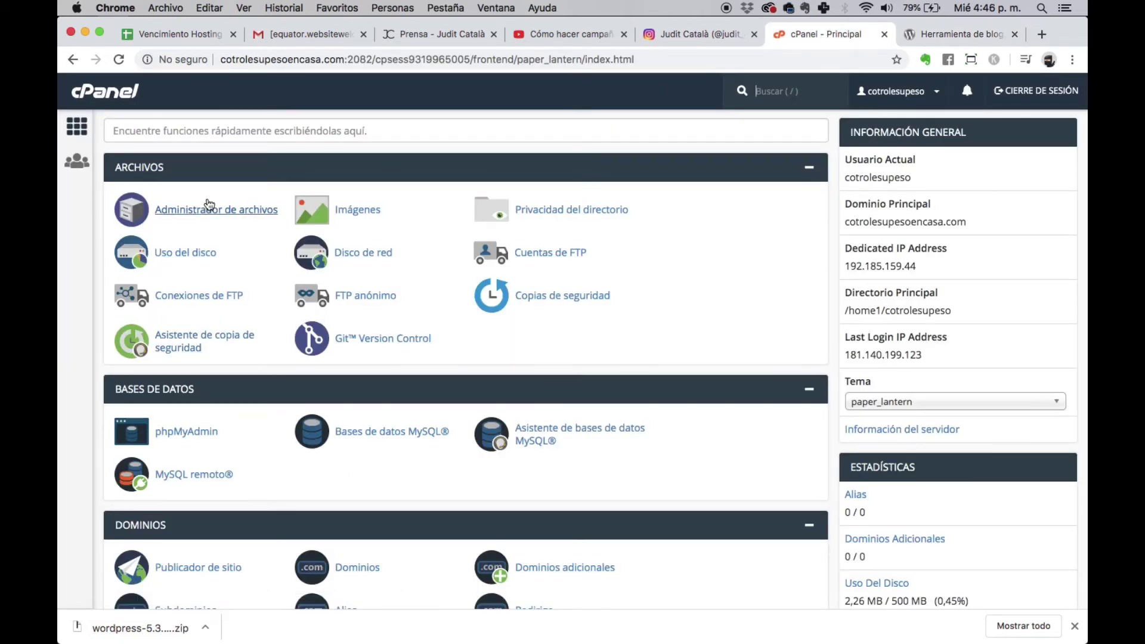
Launch the Administrador de archivos and switch to its tab once it loads
{"action": "left_click", "coordinate": [207, 210]}
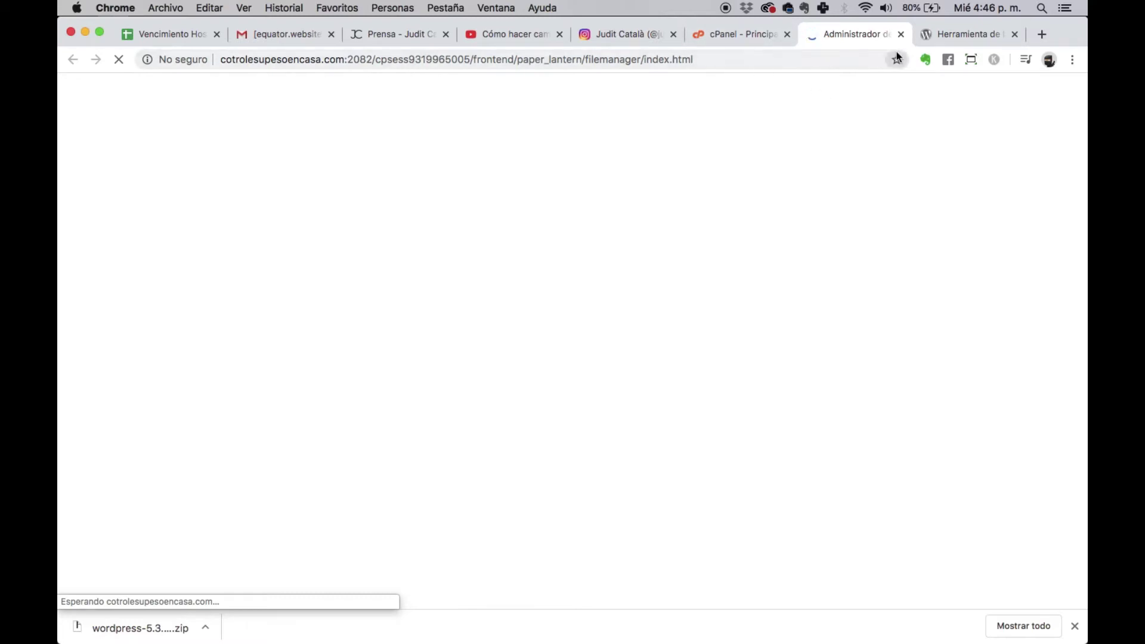
{"action": "left_click", "coordinate": [726, 34]}
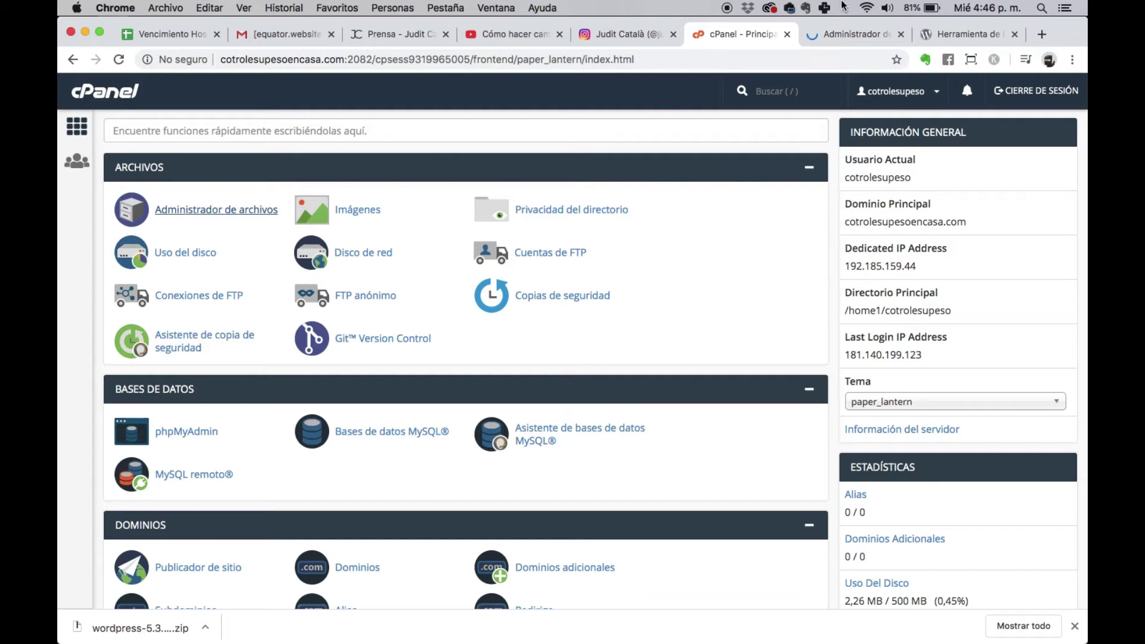
{"action": "left_click", "coordinate": [841, 35]}
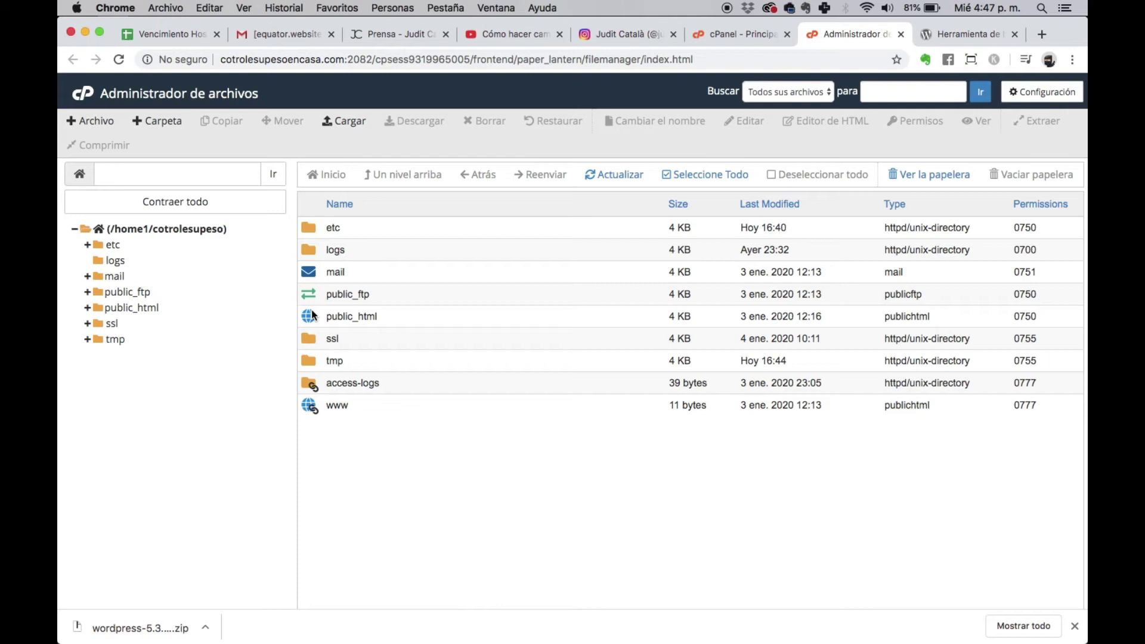
Upload wordpress-5.3.2-es_ES (2).zip from Descargas into the public_html folder
{"action": "double_click", "coordinate": [312, 311]}
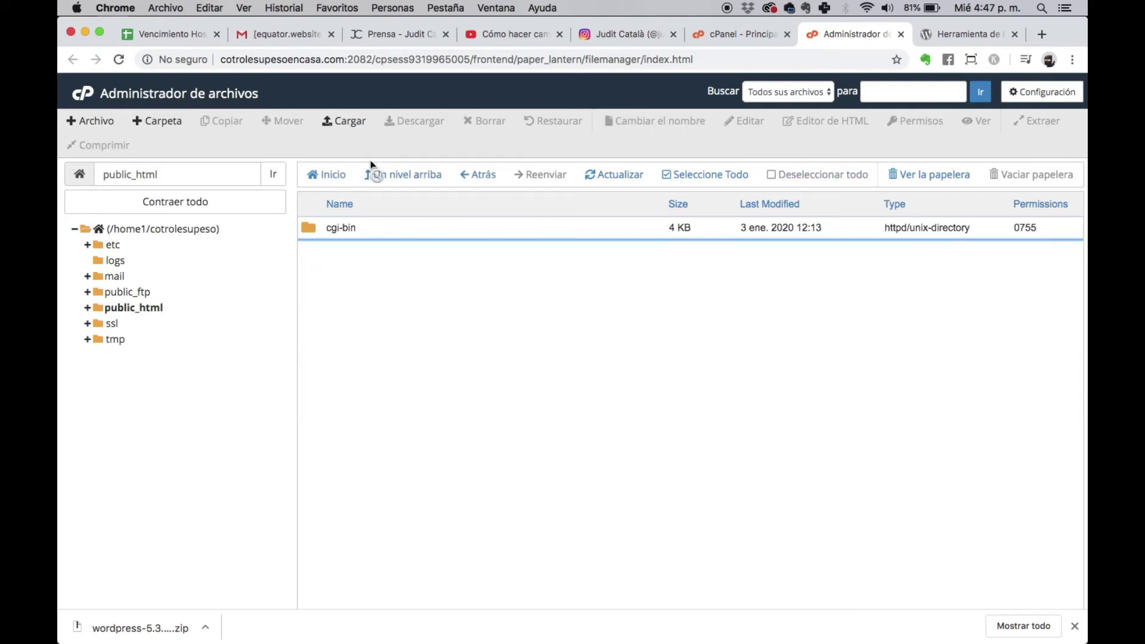
{"action": "left_click", "coordinate": [349, 122]}
{"action": "left_click", "coordinate": [596, 329]}
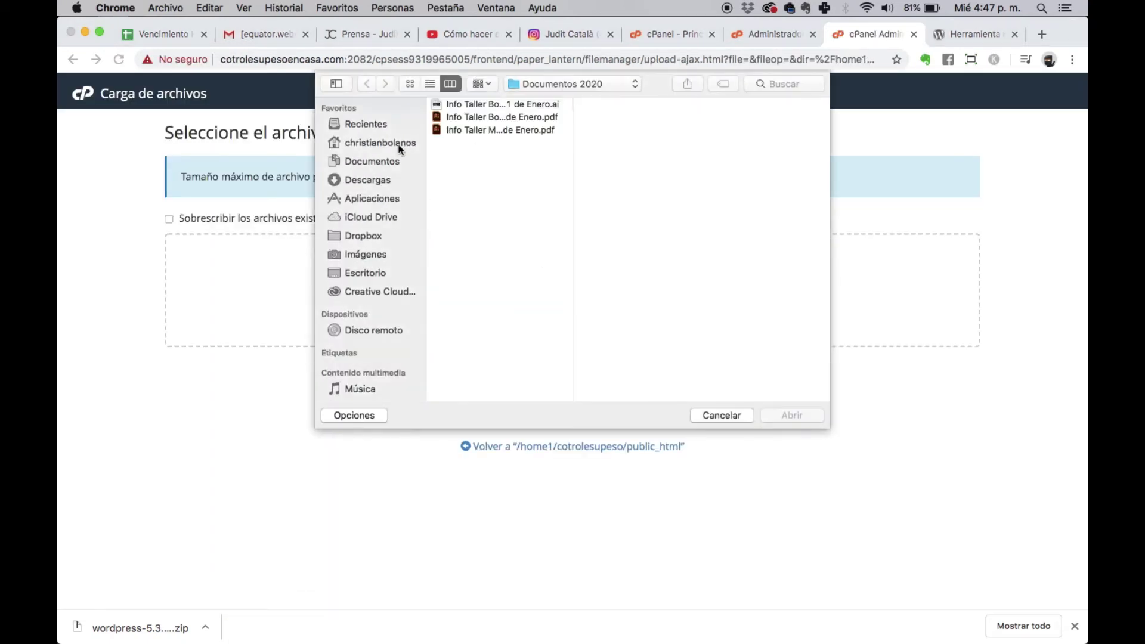
{"action": "left_click", "coordinate": [368, 181]}
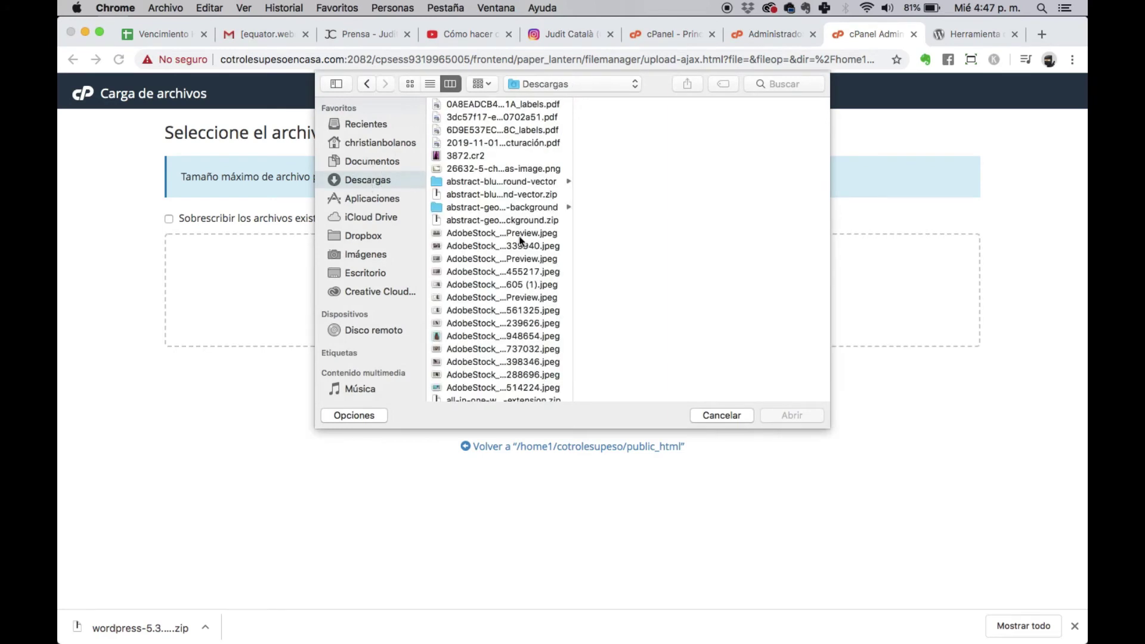
{"action": "scroll", "coordinate": [535, 276], "scroll_direction": "down", "scroll_amount": 10}
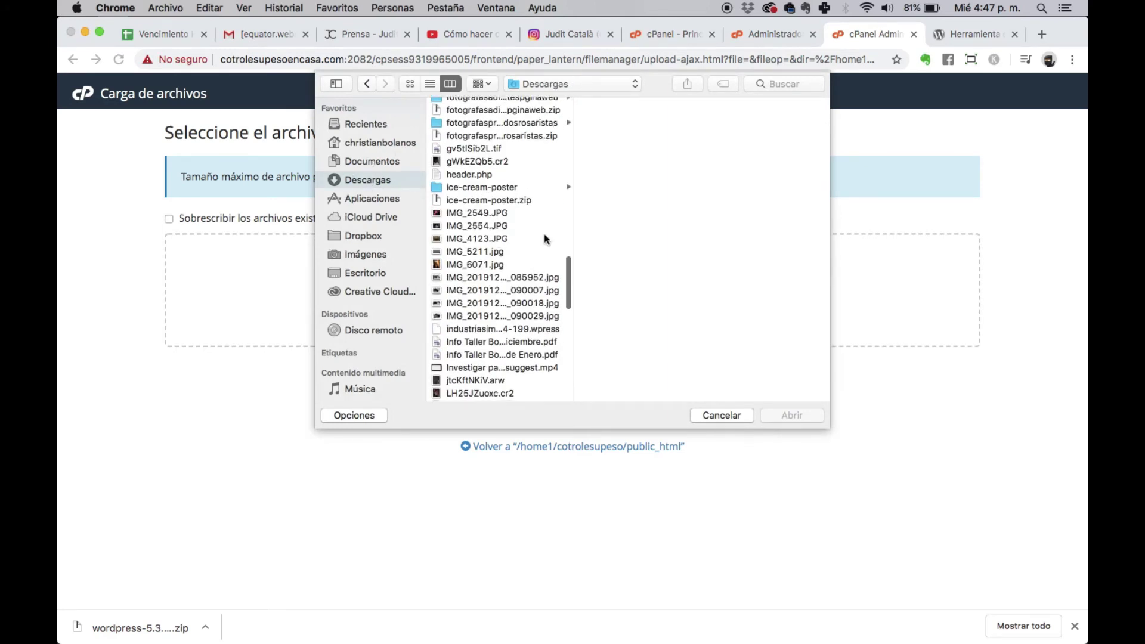
{"action": "scroll", "coordinate": [486, 186], "scroll_direction": "down", "scroll_amount": 10}
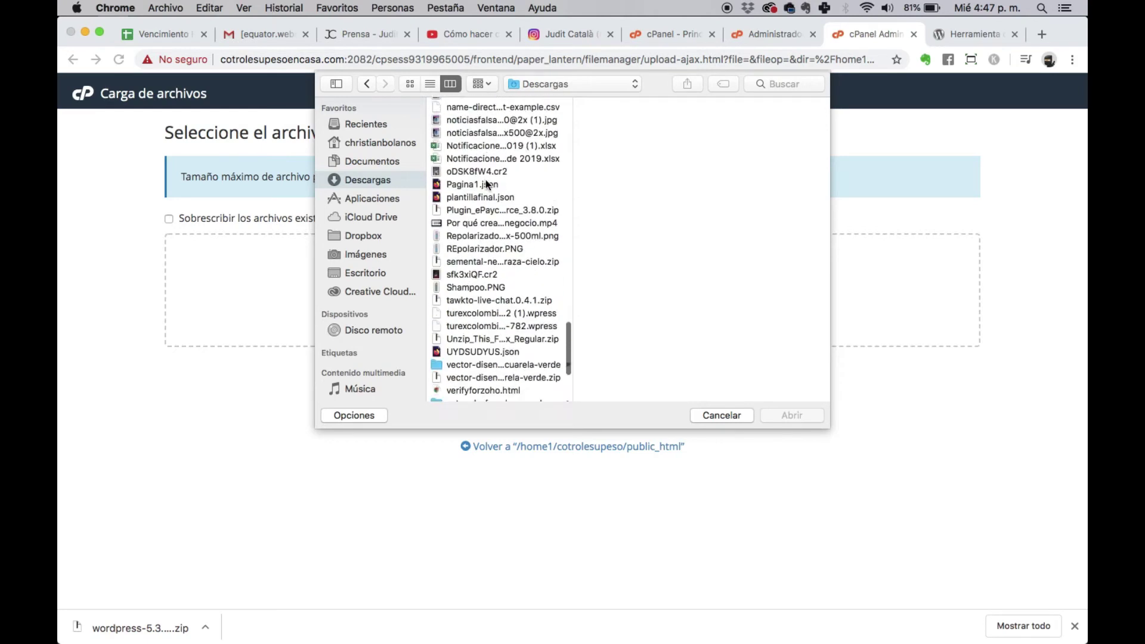
{"action": "left_click", "coordinate": [508, 318]}
{"action": "left_click", "coordinate": [803, 409]}
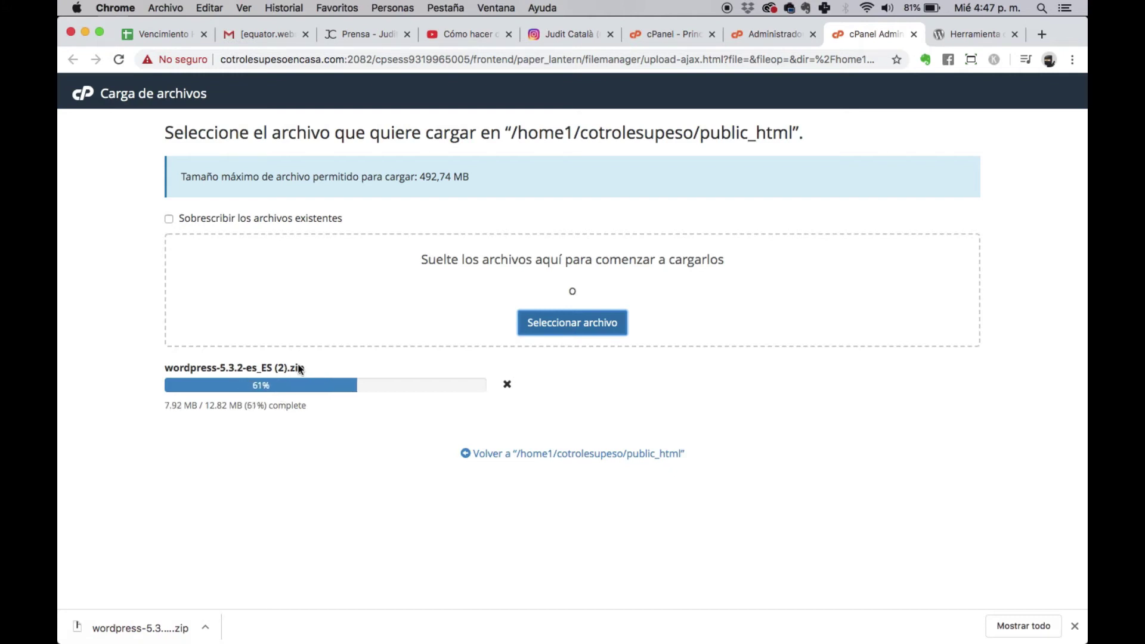
{"action": "scroll", "coordinate": [297, 368], "scroll_direction": "up", "scroll_amount": 5}
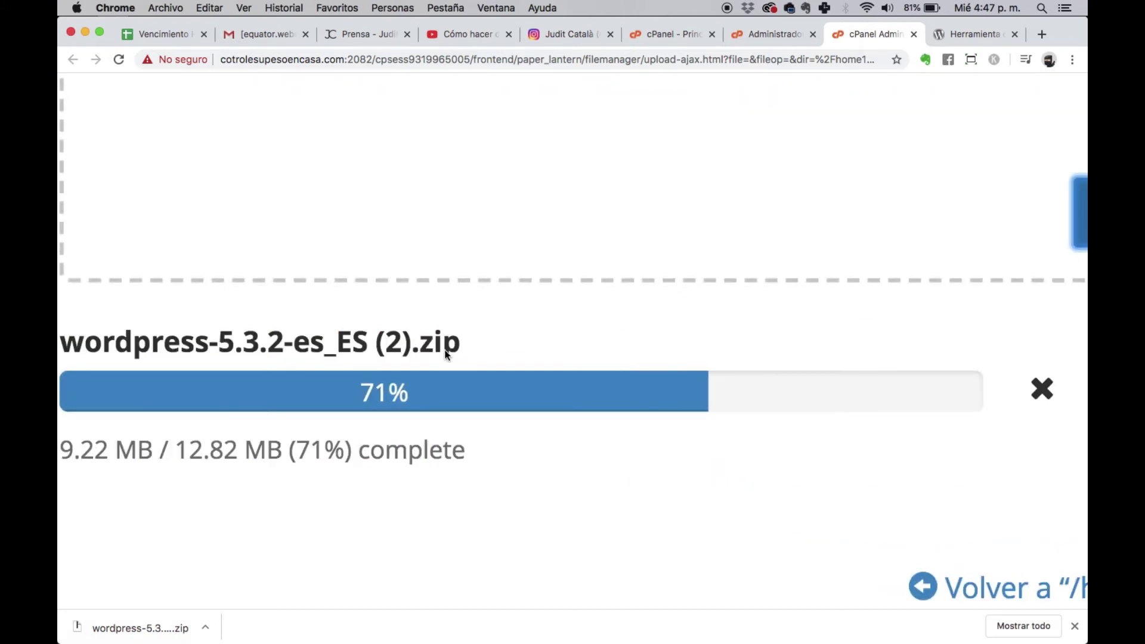
{"action": "scroll", "coordinate": [493, 350], "scroll_direction": "down", "scroll_amount": 5}
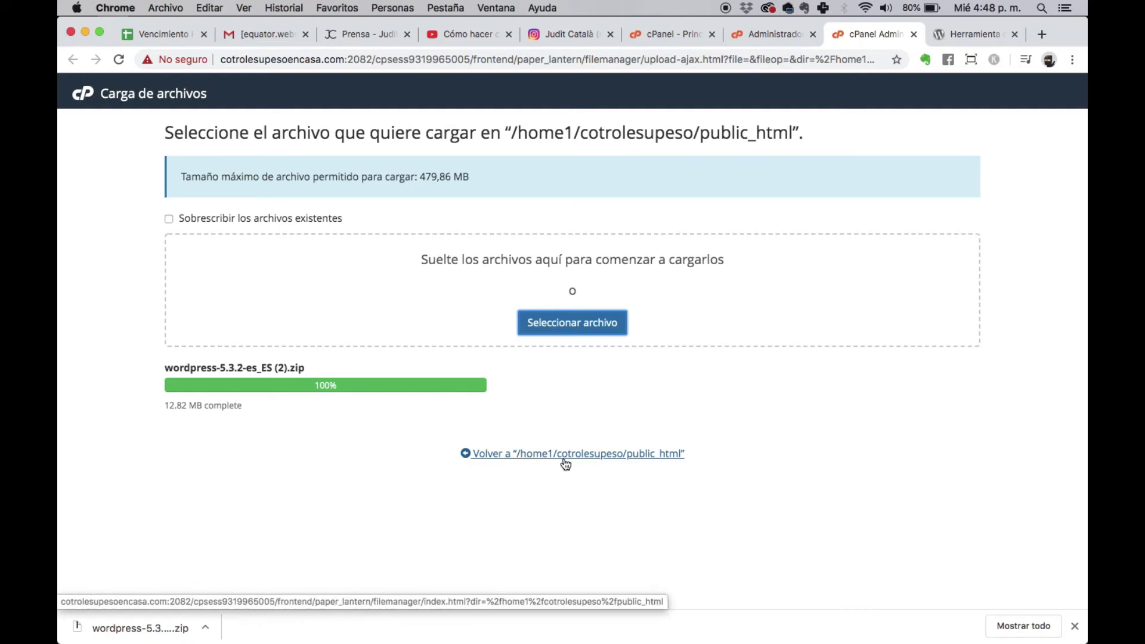
Extract the WordPress zip into public_html and open the resulting wordpress folder
{"action": "left_click", "coordinate": [566, 454]}
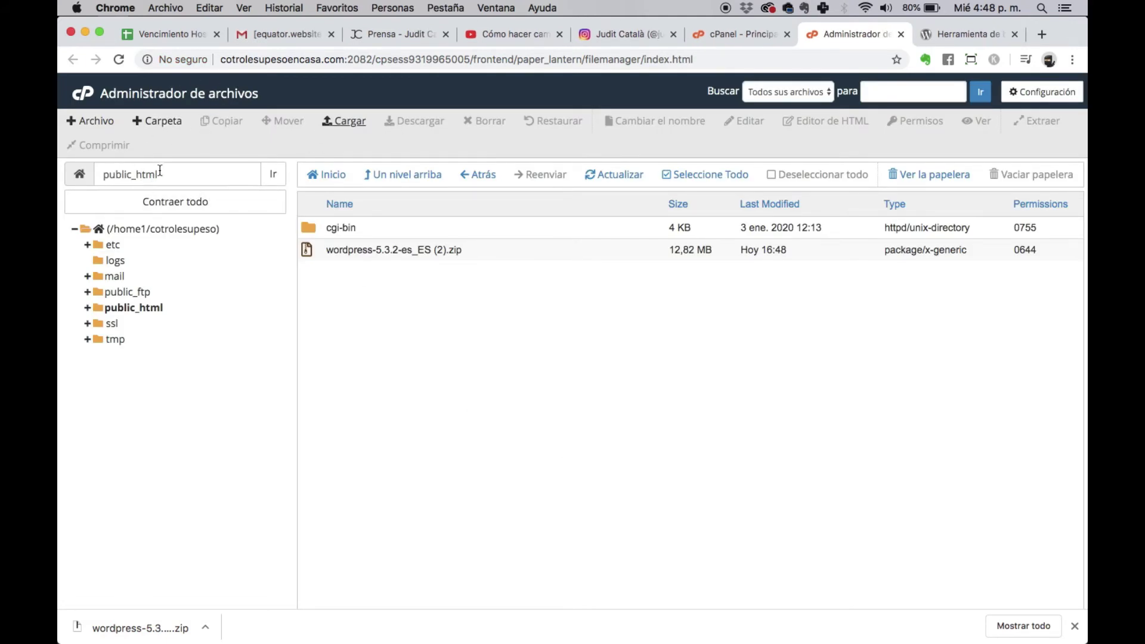
{"action": "left_click", "coordinate": [130, 178]}
{"action": "left_click_drag", "start_coordinate": [130, 178], "coordinate": [152, 187]}
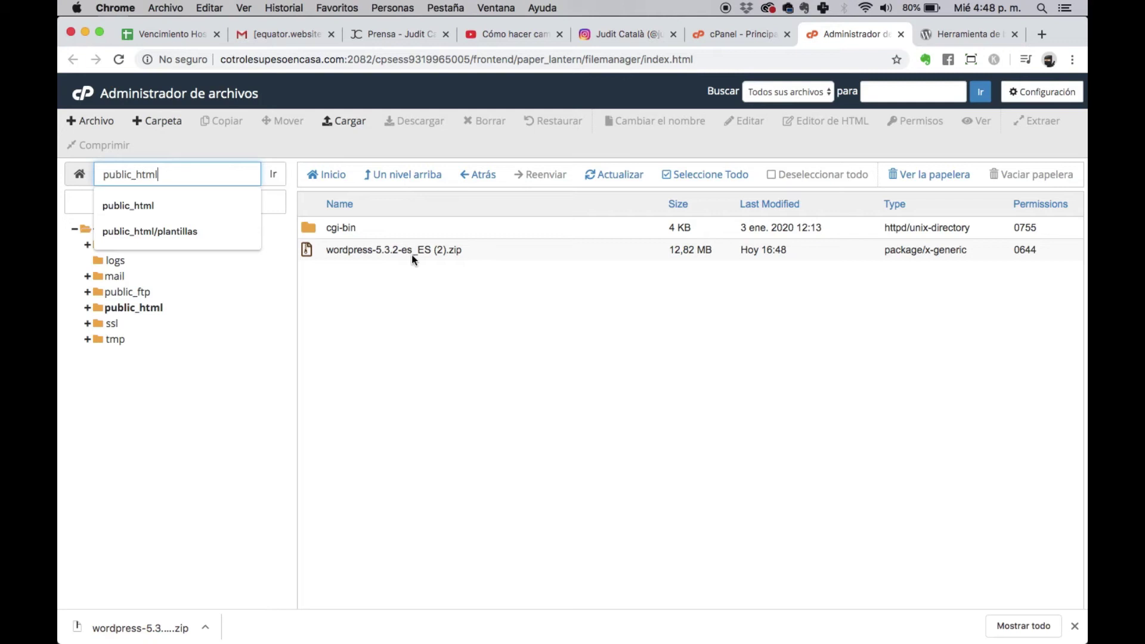
{"action": "right_click", "coordinate": [378, 249]}
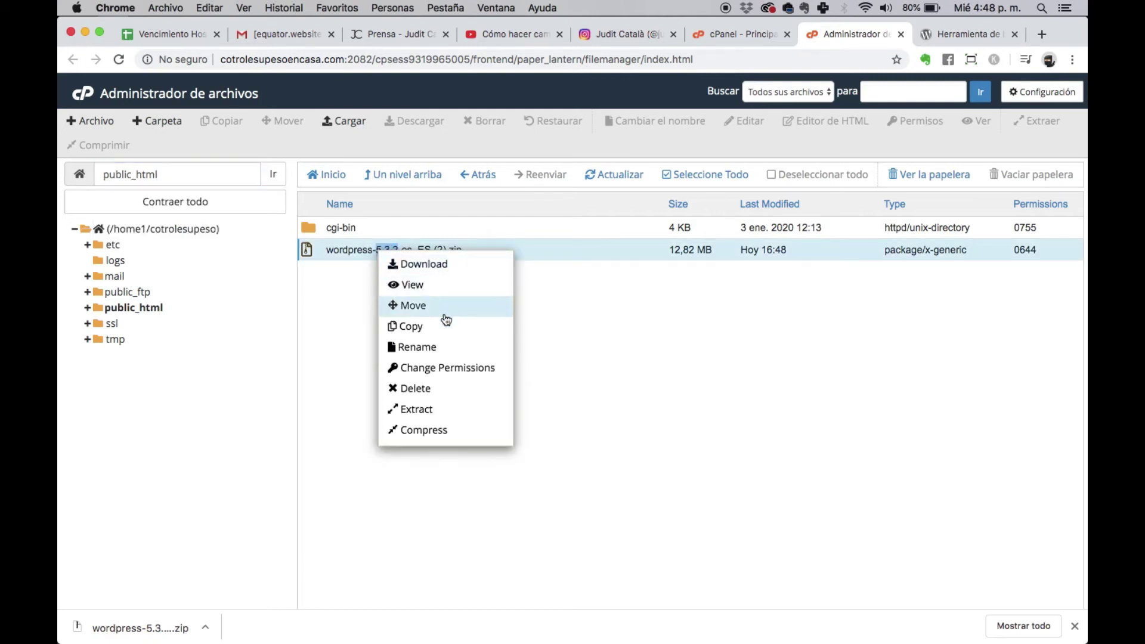
{"action": "left_click", "coordinate": [442, 410]}
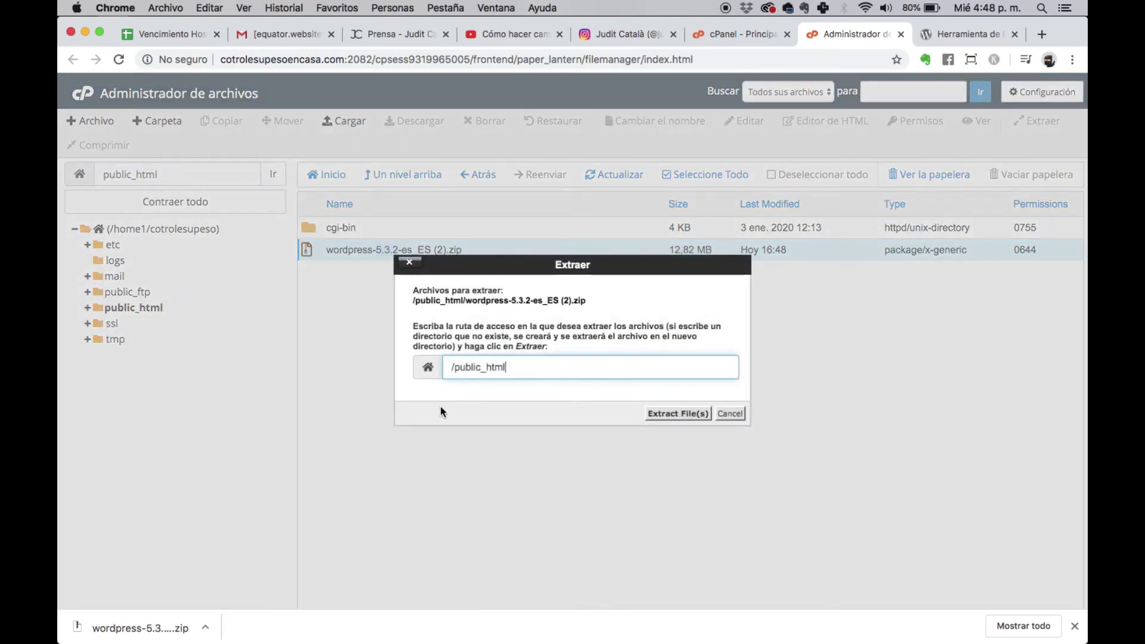
{"action": "left_click", "coordinate": [681, 414]}
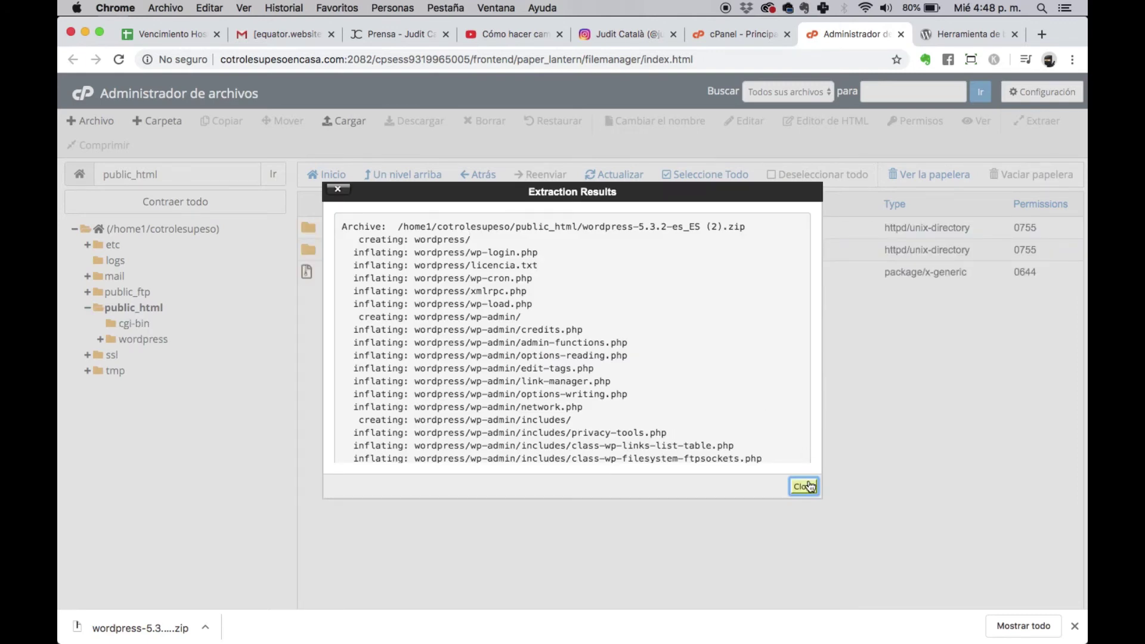
{"action": "left_click", "coordinate": [806, 486]}
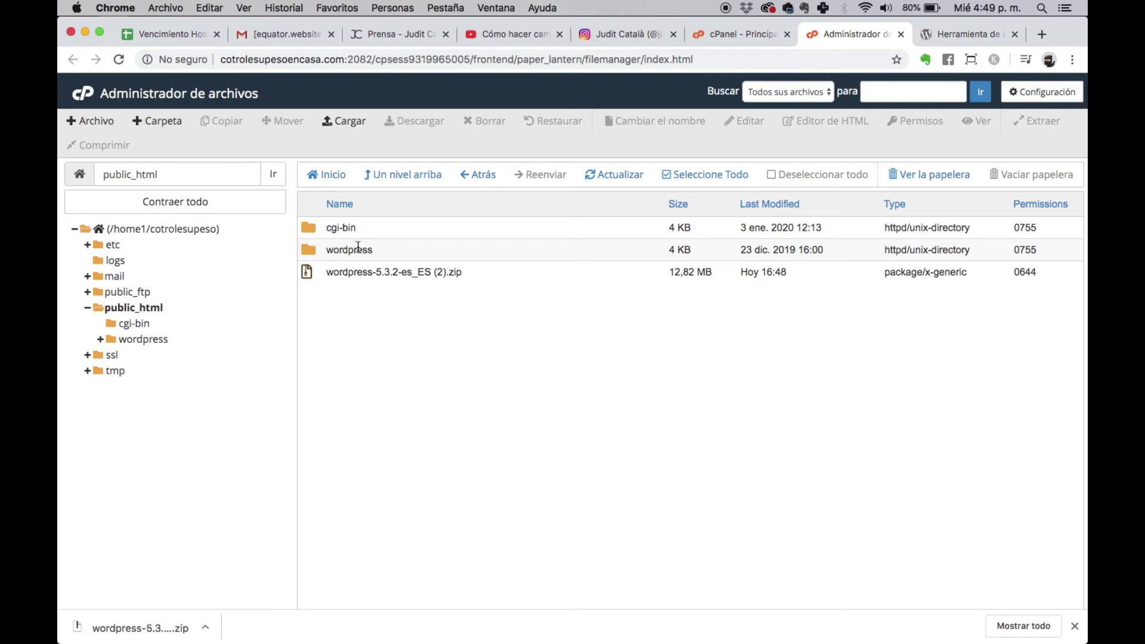
{"action": "double_click", "coordinate": [319, 249]}
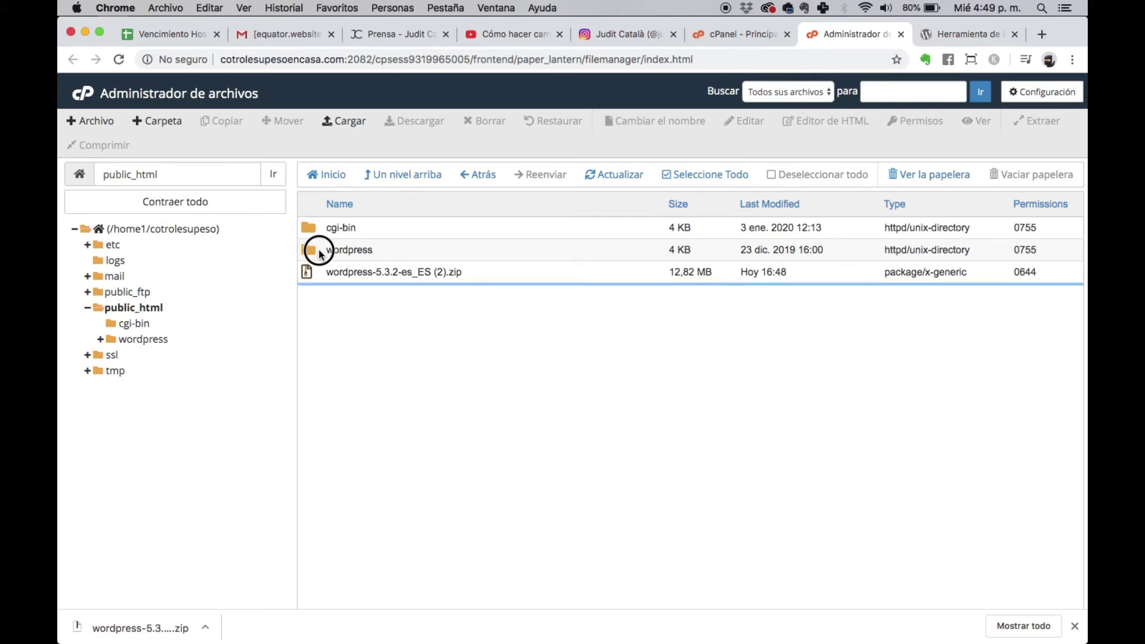
Move every file from the wordpress folder into /public_html/, leaving the folder empty
{"action": "left_click", "coordinate": [363, 229]}
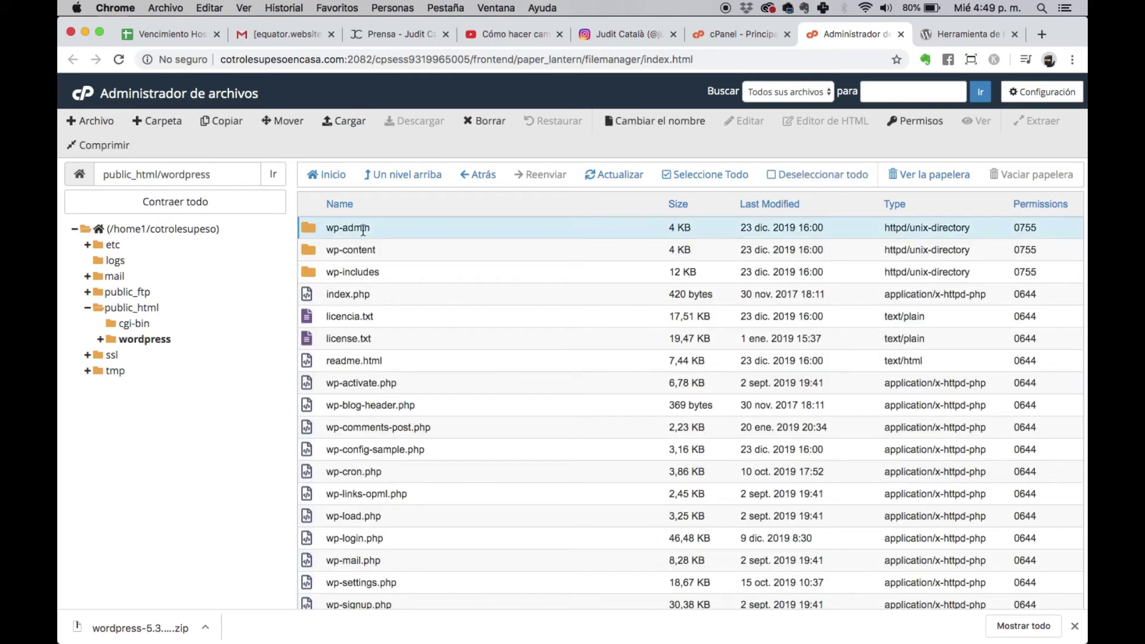
{"action": "key", "text": "shift+Down"}
{"action": "key", "text": "shift+Down"}
{"action": "key", "text": "shift+Down"}
{"action": "key", "text": "shift+Down"}
{"action": "key", "text": "shift+Down"}
{"action": "key", "text": "shift+Down"}
{"action": "key", "text": "shift+Down"}
{"action": "key", "text": "shift+Down"}
{"action": "key", "text": "shift+Down"}
{"action": "key", "text": "shift+Down"}
{"action": "key", "text": "shift+Down"}
{"action": "key", "text": "shift+Down"}
{"action": "key", "text": "shift+Down"}
{"action": "key", "text": "shift+Down"}
{"action": "key", "text": "shift+Down"}
{"action": "key", "text": "shift+Down"}
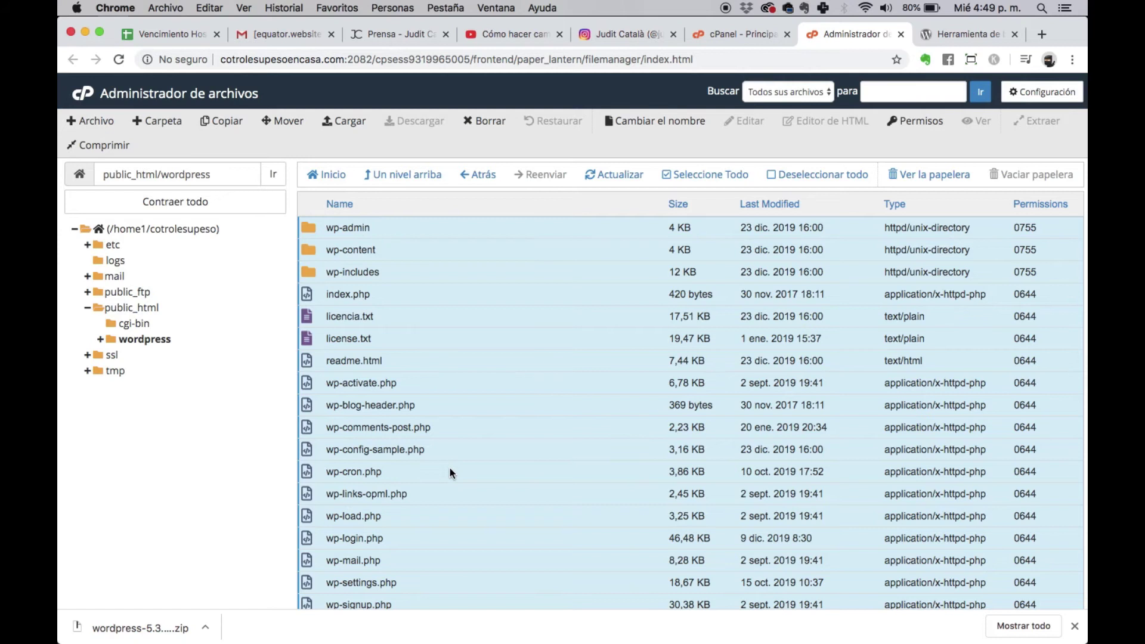
{"action": "key", "text": "shift+Down"}
{"action": "right_click", "coordinate": [352, 328]}
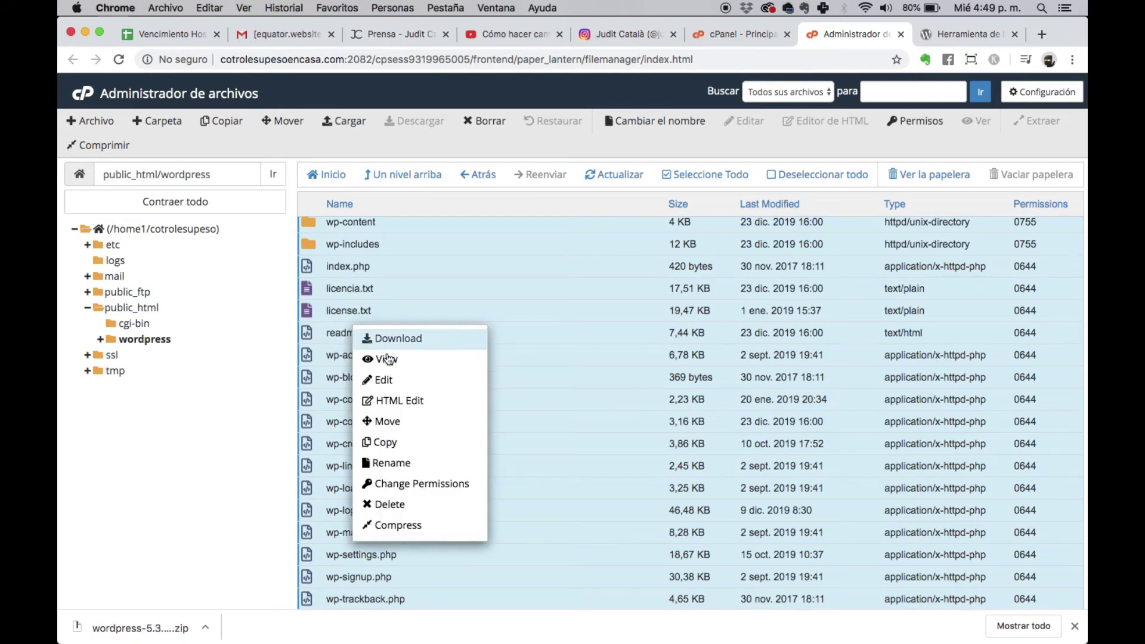
{"action": "left_click", "coordinate": [399, 422]}
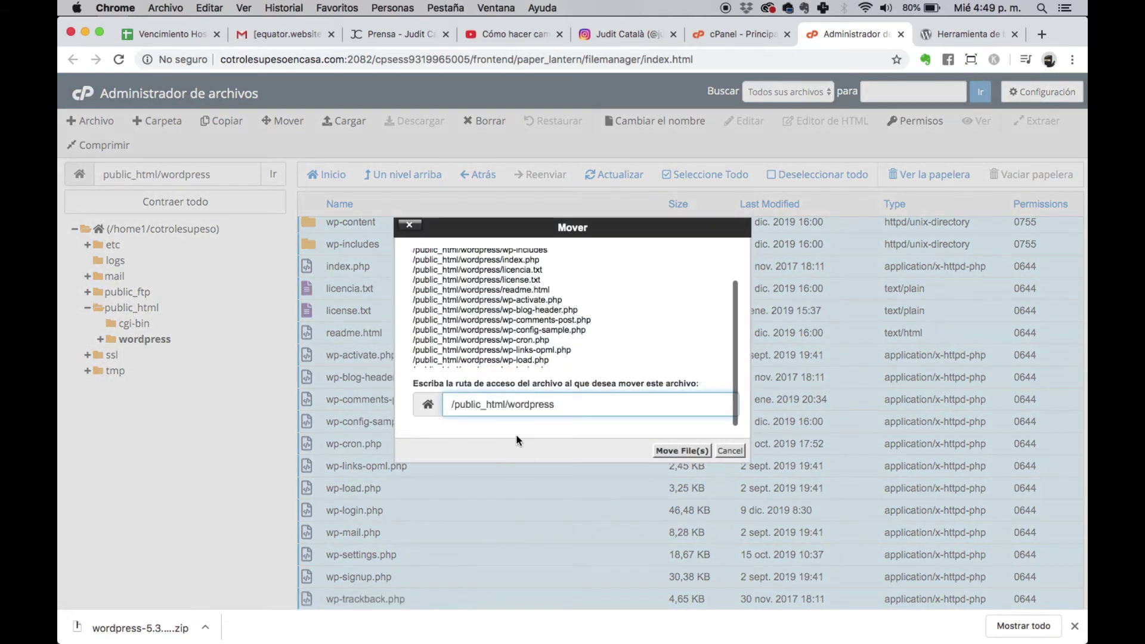
{"action": "key", "text": "BackSpace"}
{"action": "key", "text": "BackSpace"}
{"action": "key", "text": "BackSpace"}
{"action": "key", "text": "BackSpace"}
{"action": "key", "text": "BackSpace"}
{"action": "key", "text": "BackSpace"}
{"action": "key", "text": "BackSpace"}
{"action": "key", "text": "BackSpace"}
{"action": "key", "text": "BackSpace"}
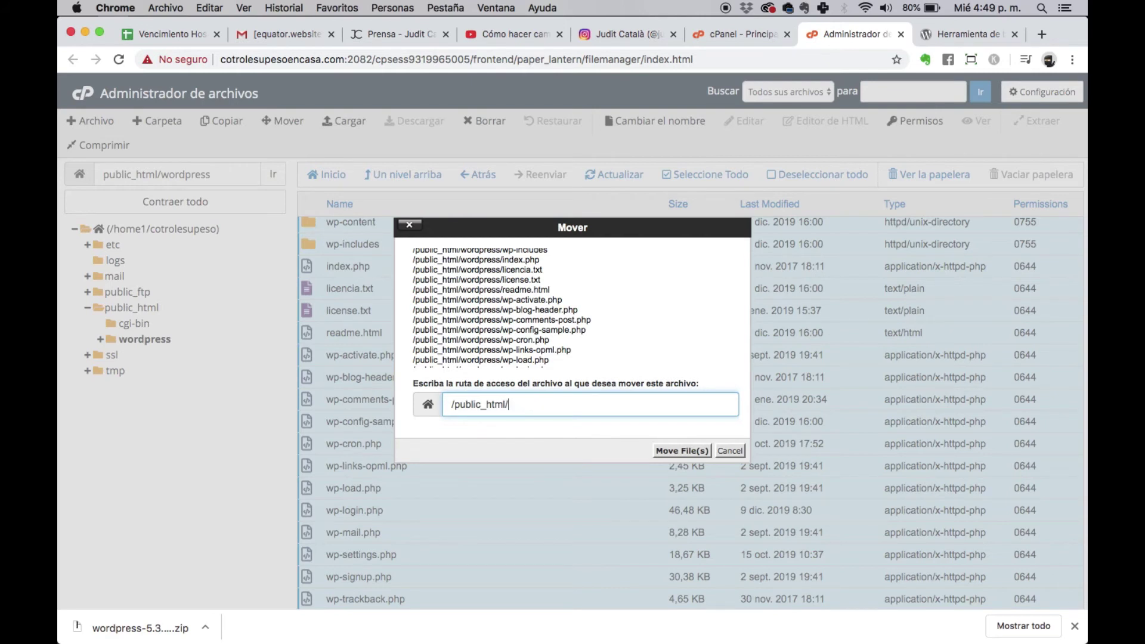
{"action": "left_click", "coordinate": [674, 452]}
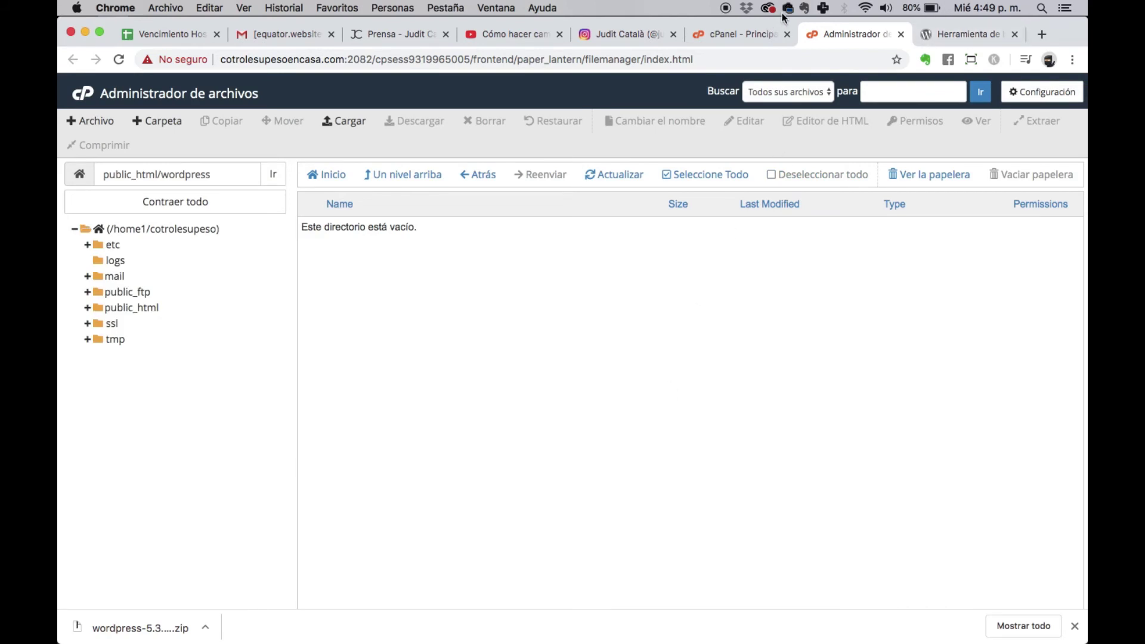
Load the domain in the WordPress tab and proceed to the installer's database connection form
{"action": "left_click_drag", "start_coordinate": [344, 60], "coordinate": [211, 60]}
{"action": "key", "text": "super+c"}
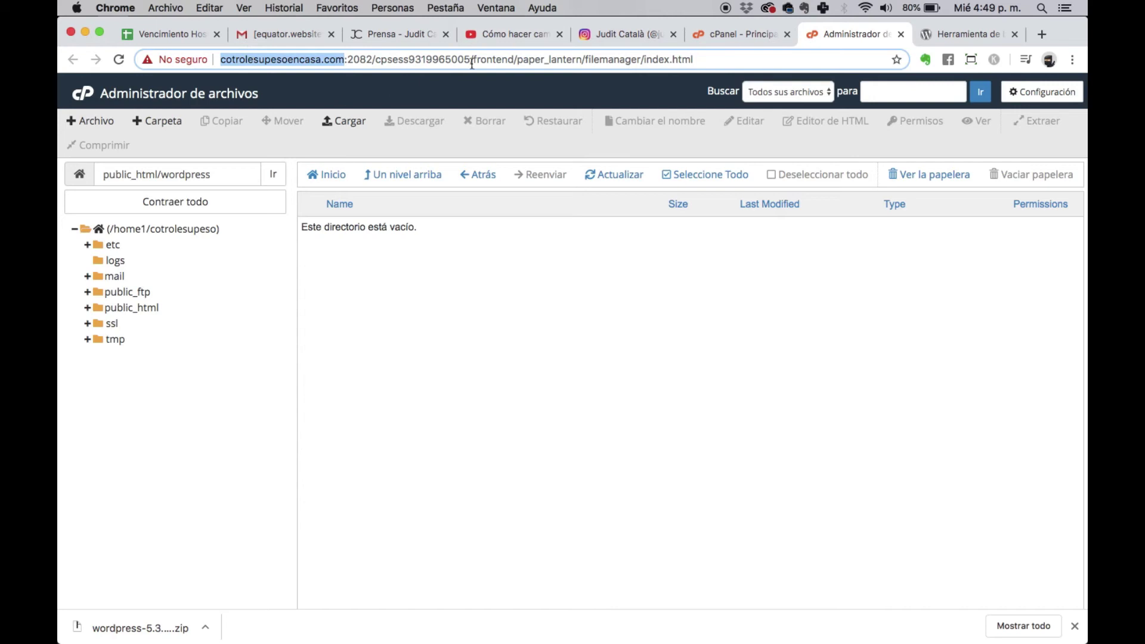
{"action": "left_click", "coordinate": [936, 39]}
{"action": "left_click", "coordinate": [232, 60]}
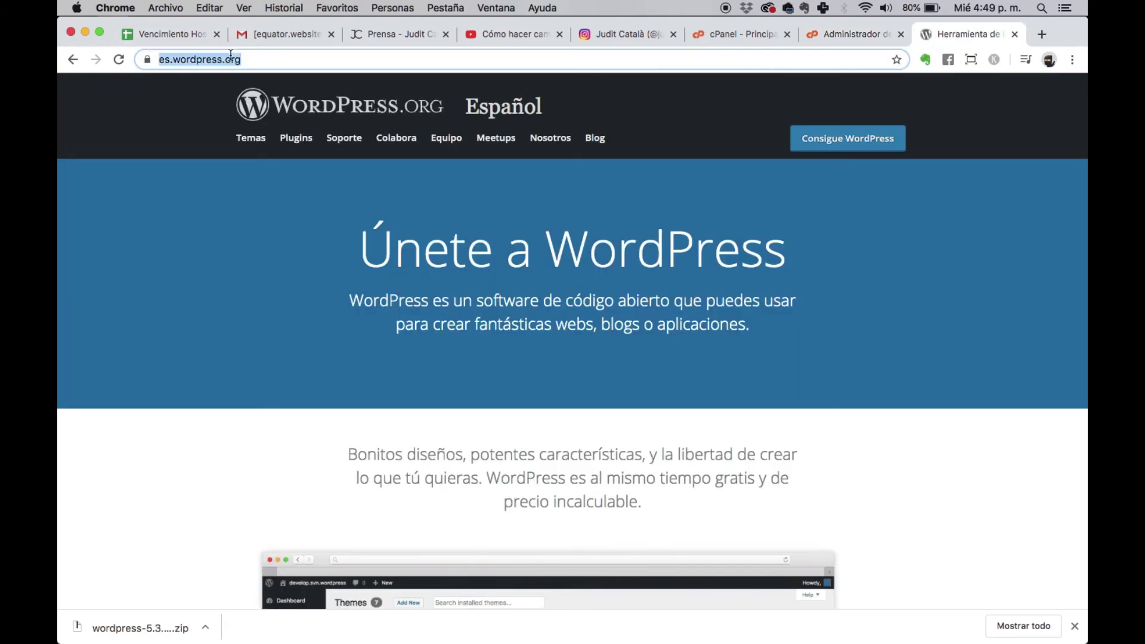
{"action": "key", "text": "super+v"}
{"action": "key", "text": "Return"}
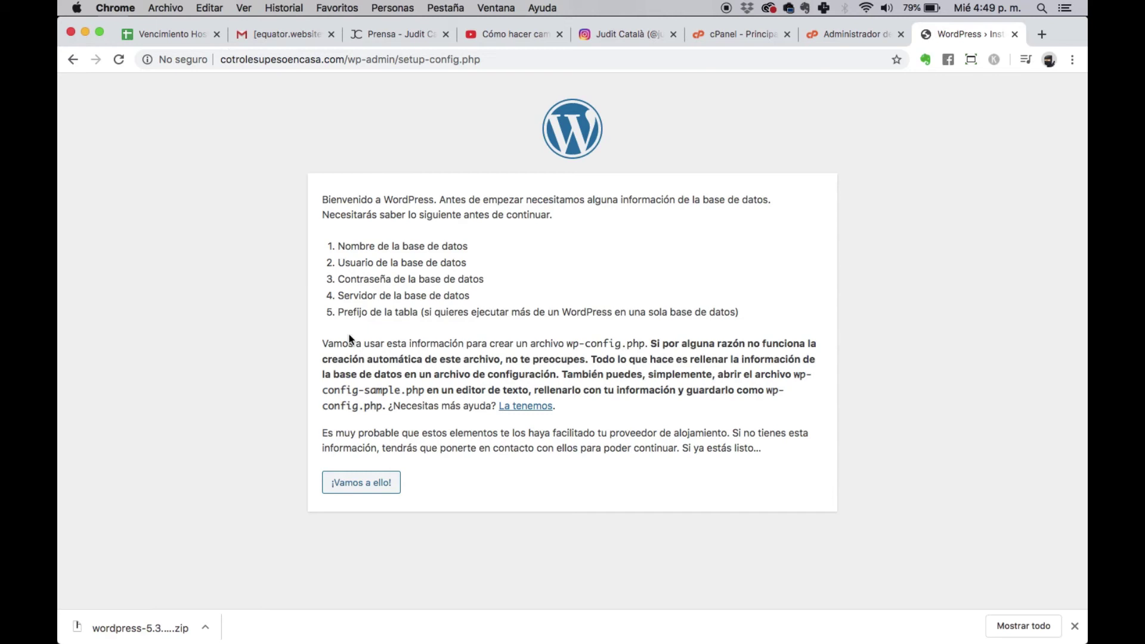
{"action": "left_click", "coordinate": [363, 487]}
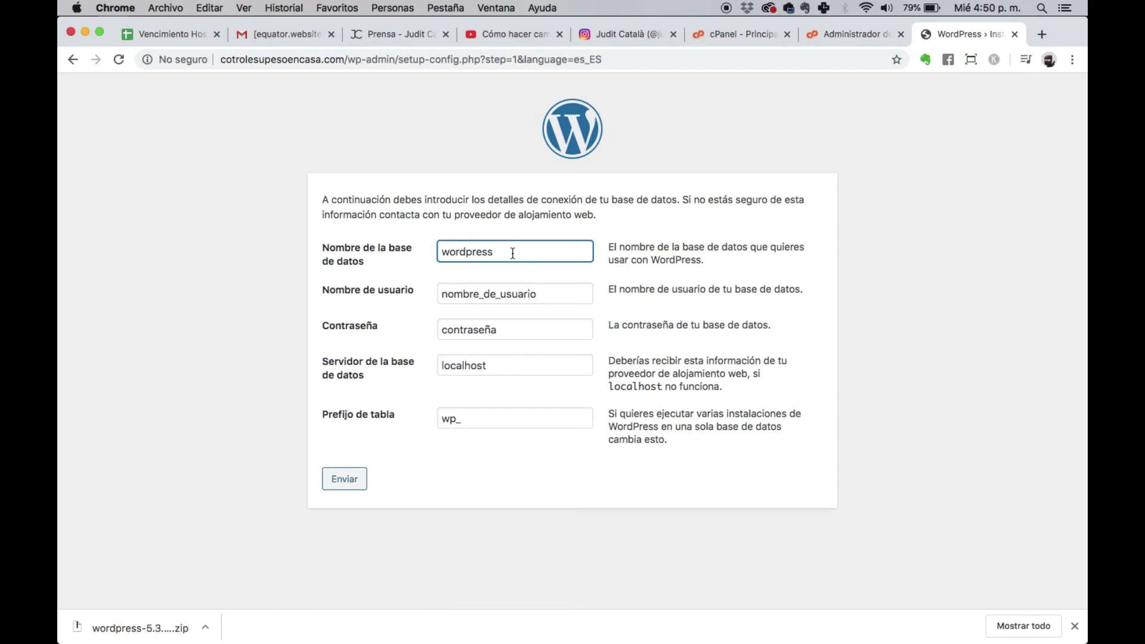
{"action": "left_click", "coordinate": [729, 40]}
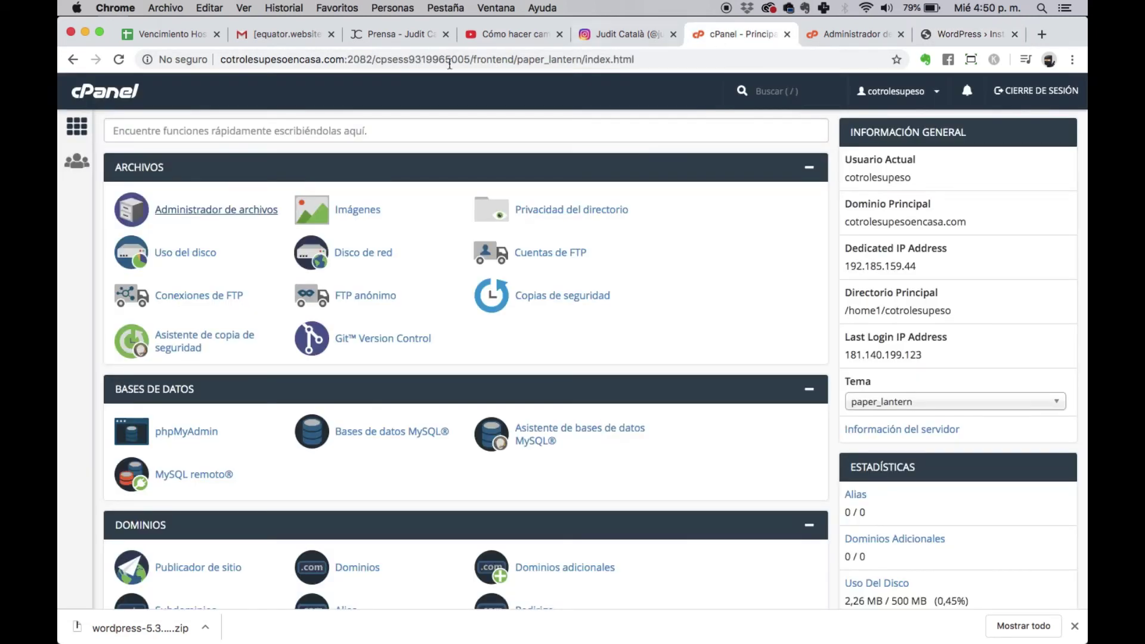
Check the database name under MySQL Databases and enter cotroles_wordpress2020 as the database name
{"action": "left_click", "coordinate": [389, 431]}
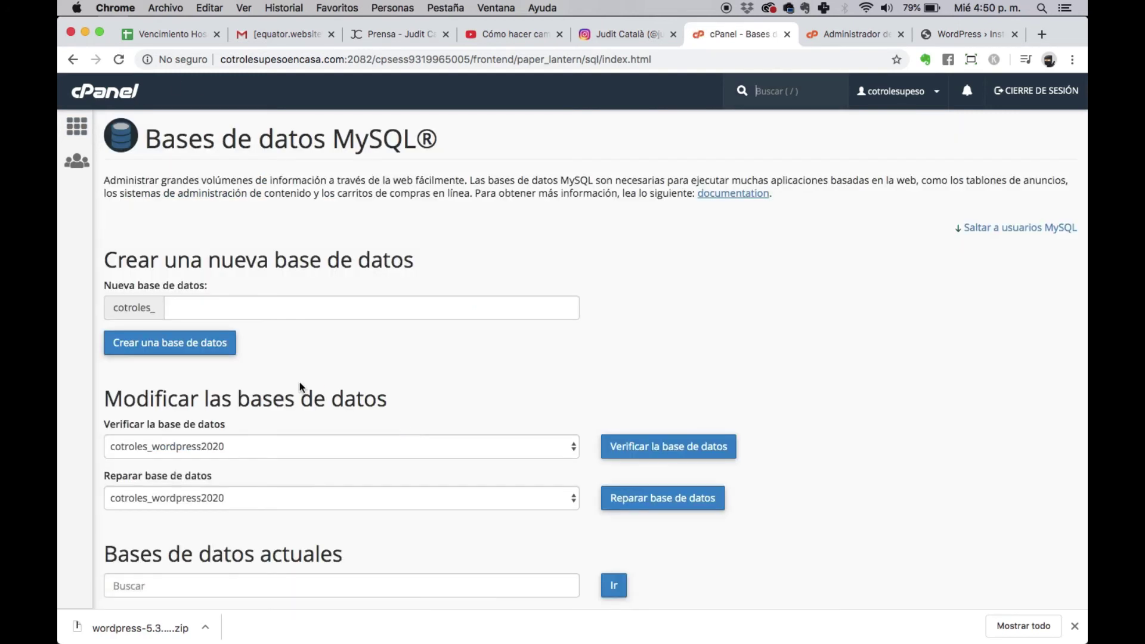
{"action": "scroll", "coordinate": [301, 387], "scroll_direction": "down", "scroll_amount": 2}
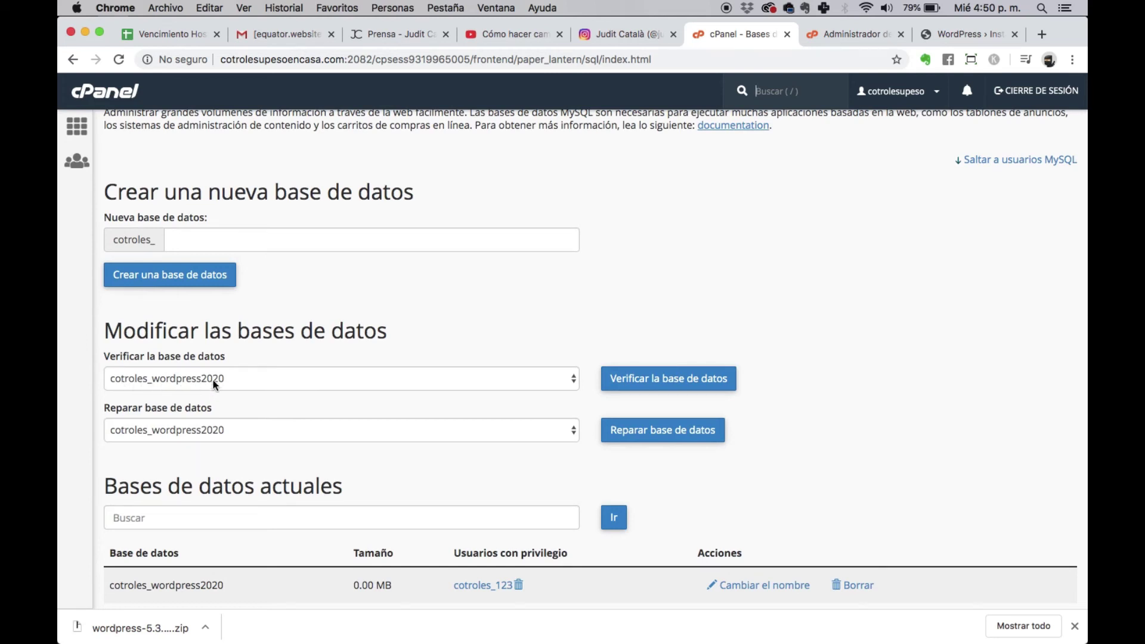
{"action": "left_click", "coordinate": [973, 27]}
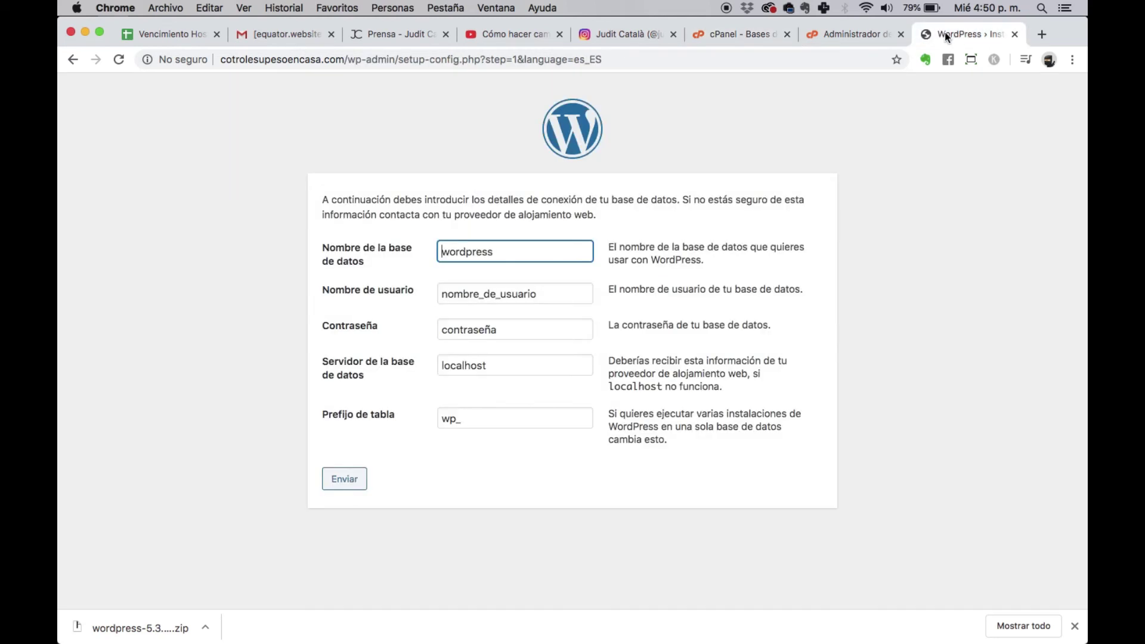
{"action": "double_click", "coordinate": [473, 253]}
{"action": "type", "text": "cotroles_wordpress2020"}
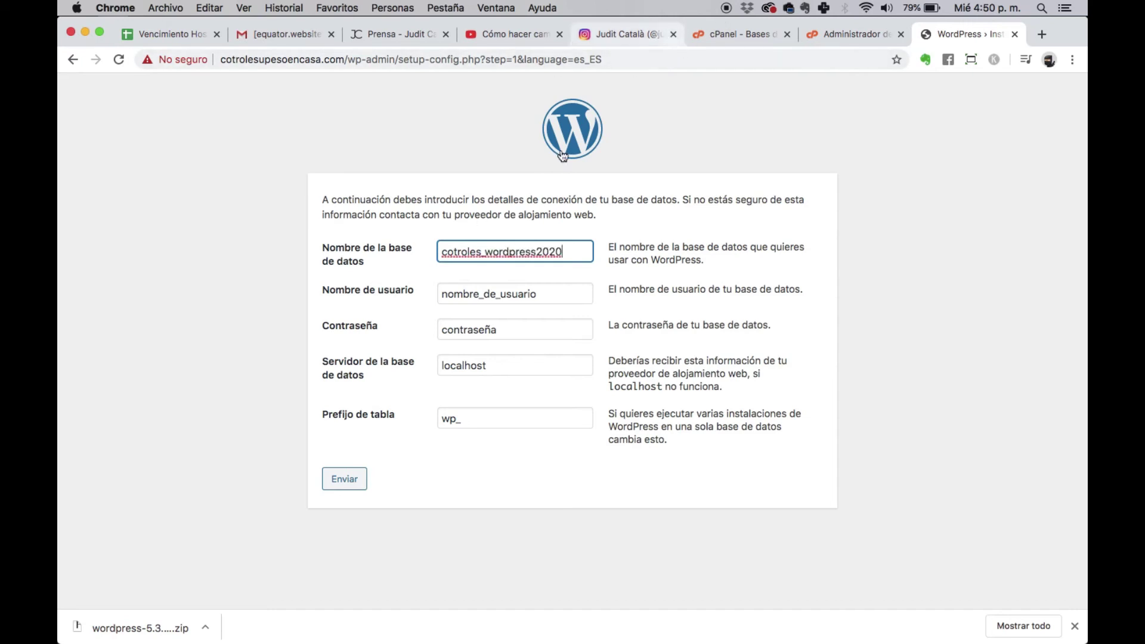
{"action": "double_click", "coordinate": [469, 257]}
{"action": "key", "text": "super+c"}
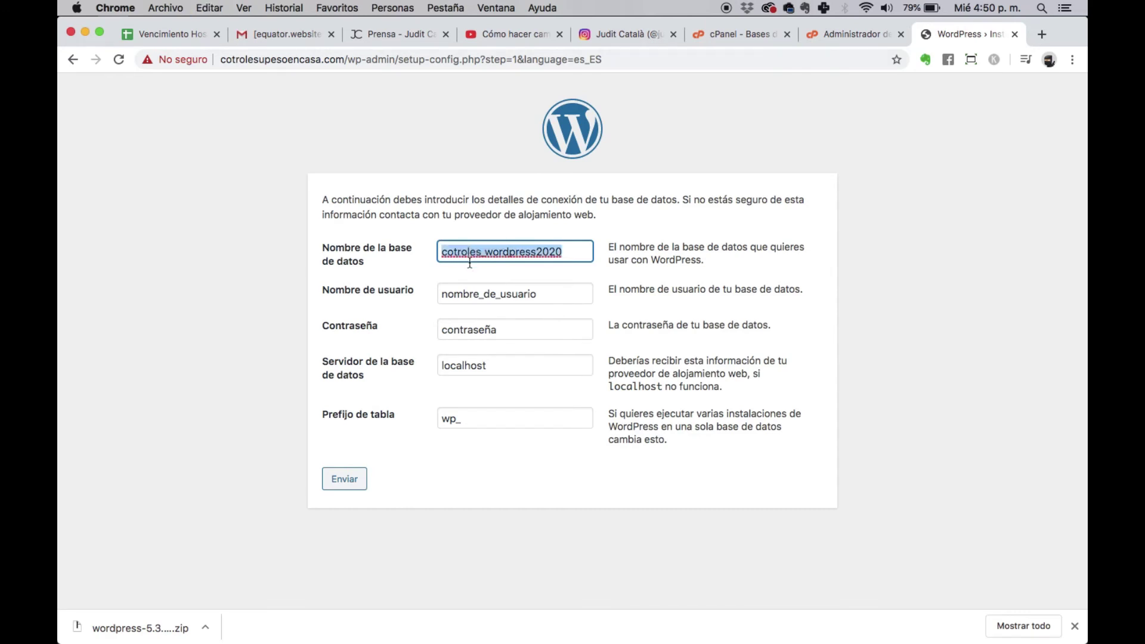
Fill in the MySQL username ending in 123 and the database password
{"action": "left_click", "coordinate": [480, 293]}
{"action": "double_click", "coordinate": [477, 292]}
{"action": "key", "text": "super+v"}
{"action": "left_click_drag", "start_coordinate": [485, 293], "coordinate": [660, 304]}
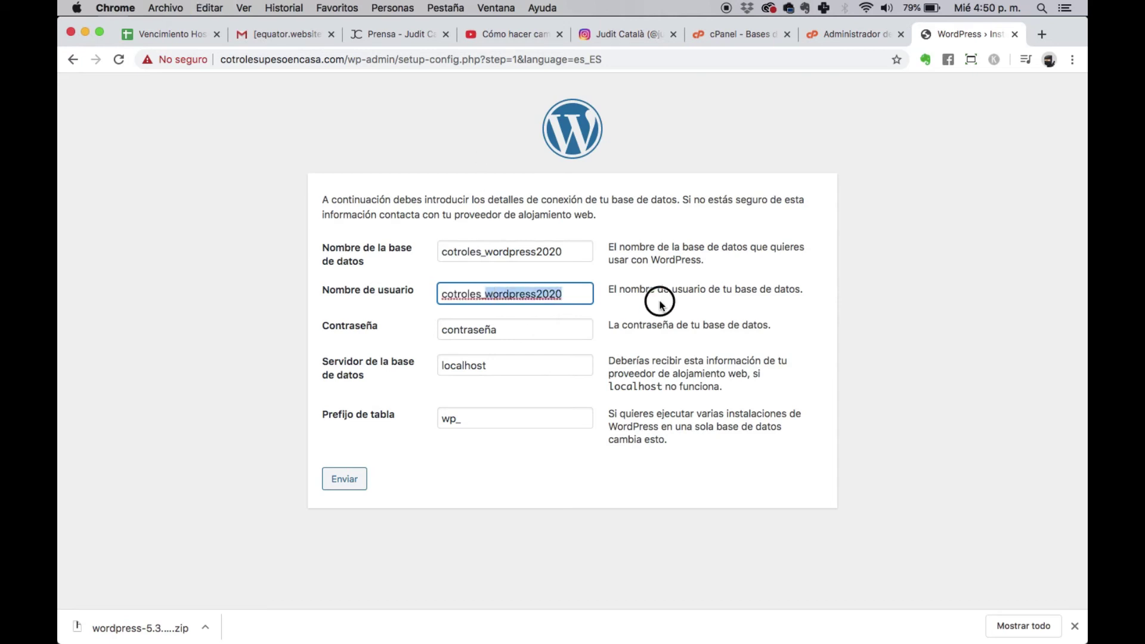
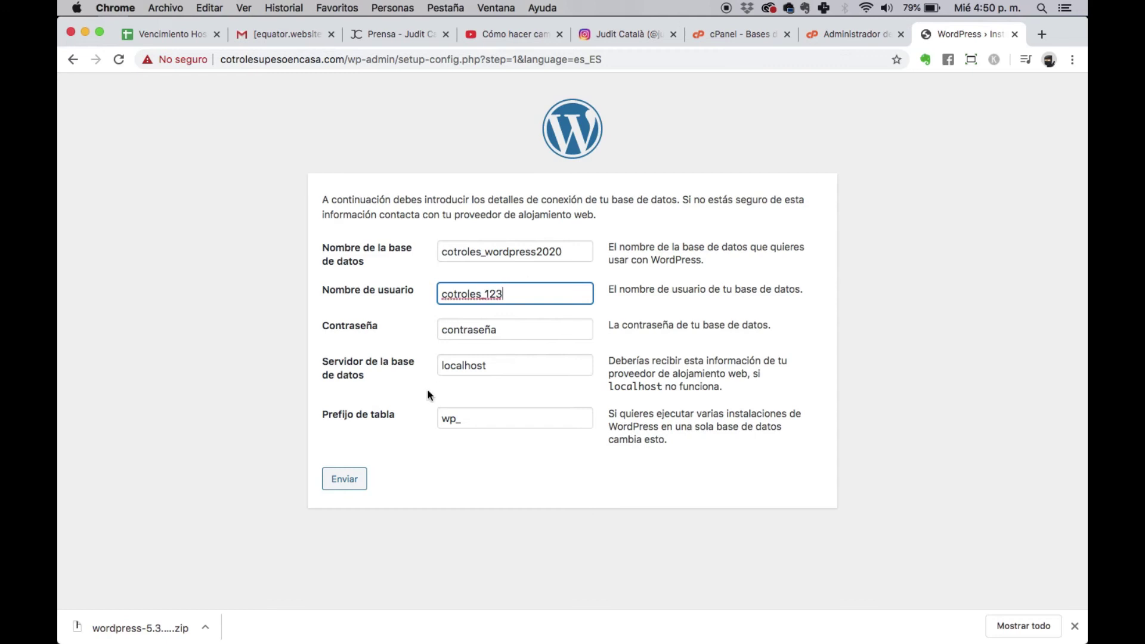
{"action": "double_click", "coordinate": [475, 329]}
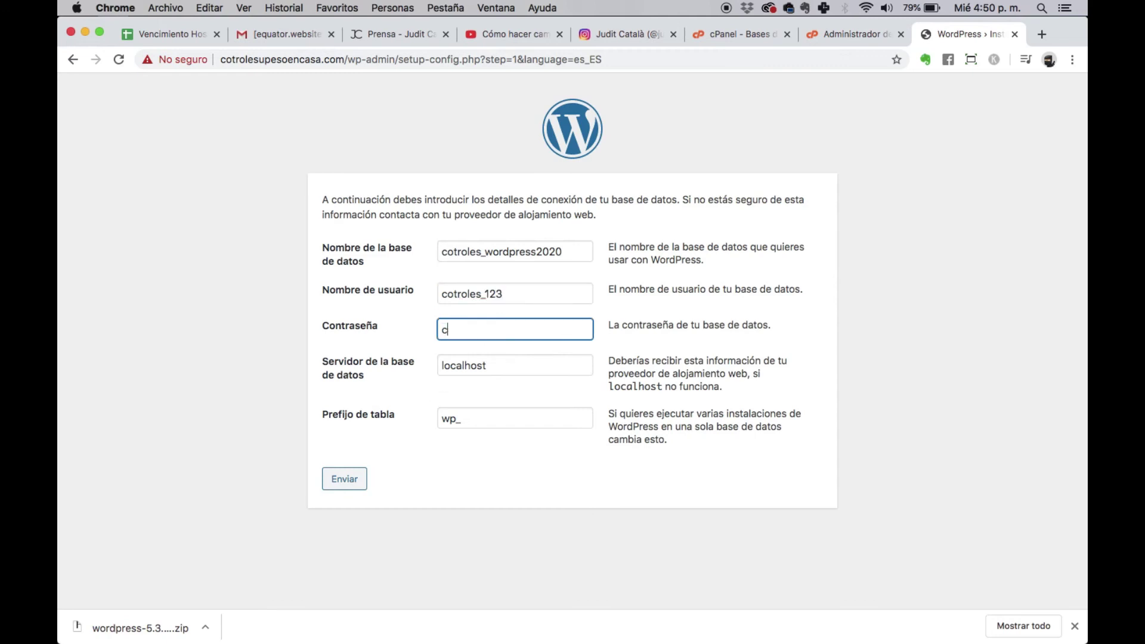
Verify the MySQL user details in cPanel and submit the connection form
{"action": "left_click", "coordinate": [725, 33]}
{"action": "scroll", "coordinate": [453, 419], "scroll_direction": "down", "scroll_amount": 10}
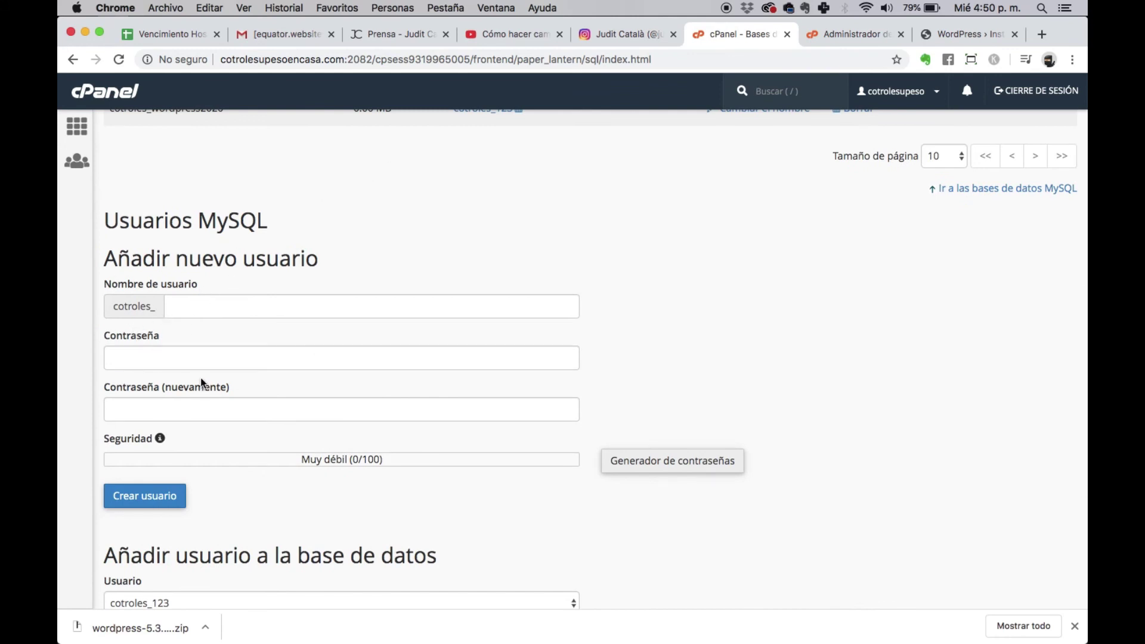
{"action": "left_click", "coordinate": [954, 35]}
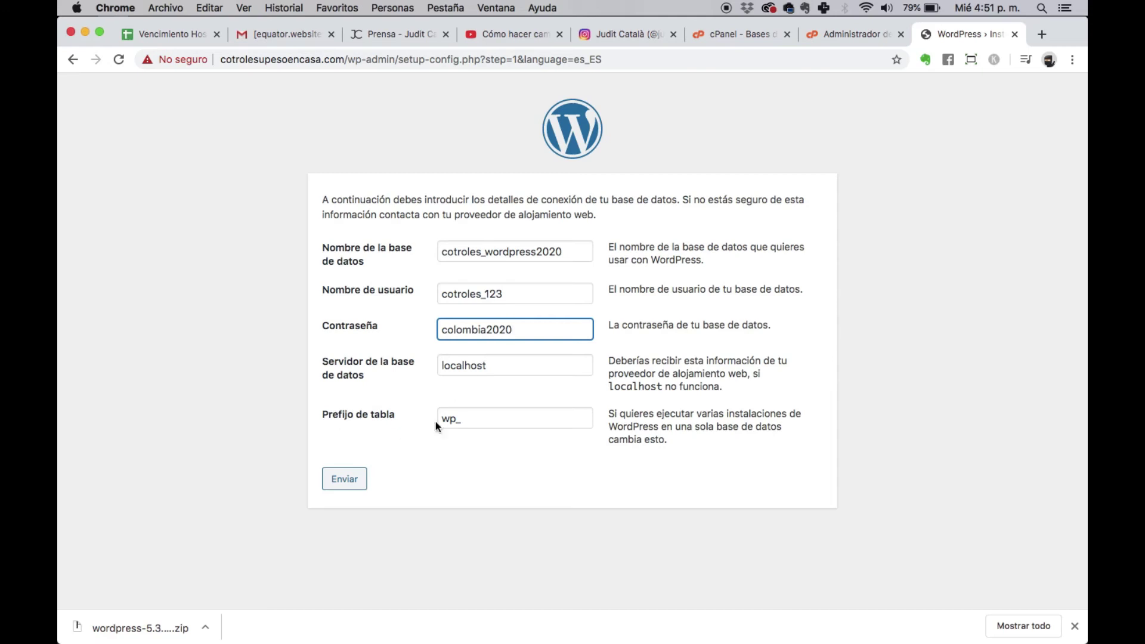
{"action": "left_click", "coordinate": [346, 478]}
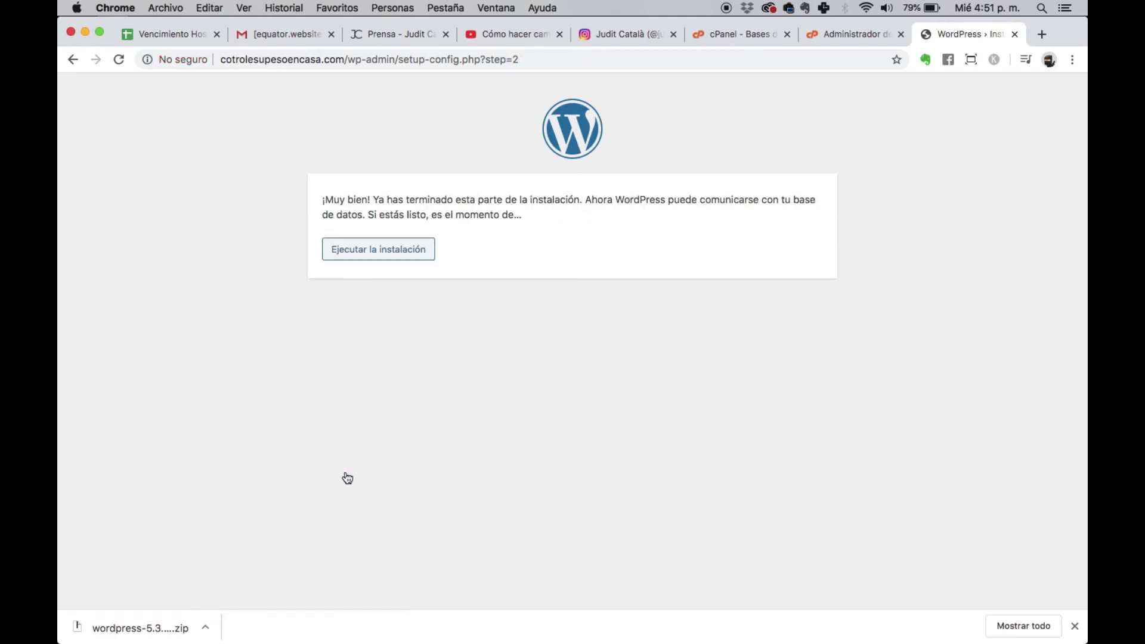
Confirm the database connection succeeded and run the WordPress installation
{"action": "triple_click", "coordinate": [340, 211]}
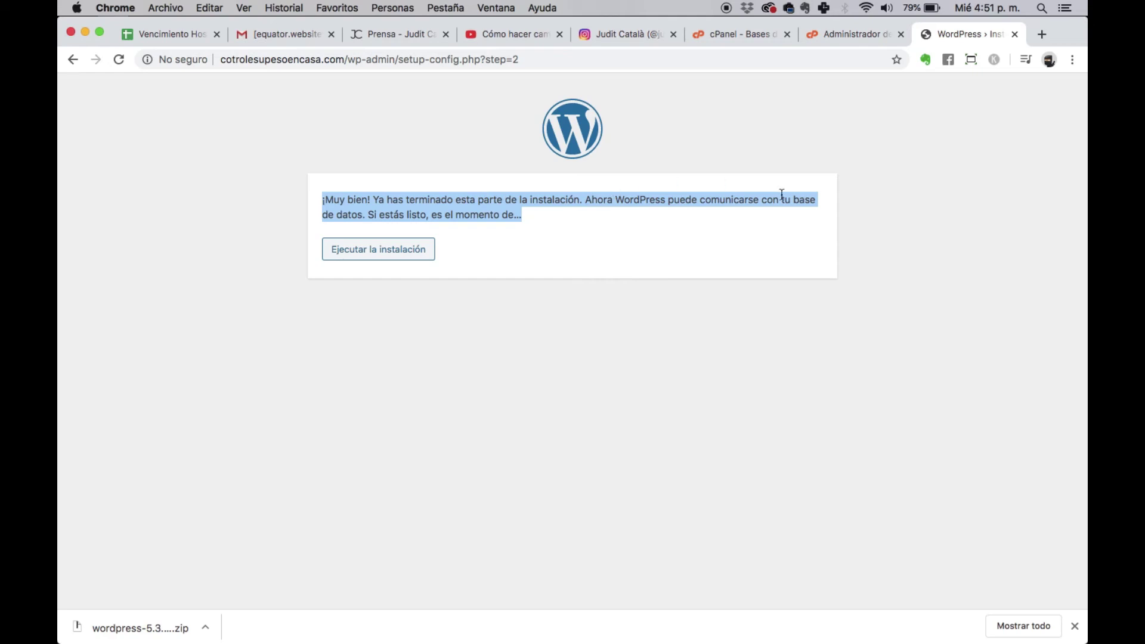
{"action": "left_click", "coordinate": [405, 258]}
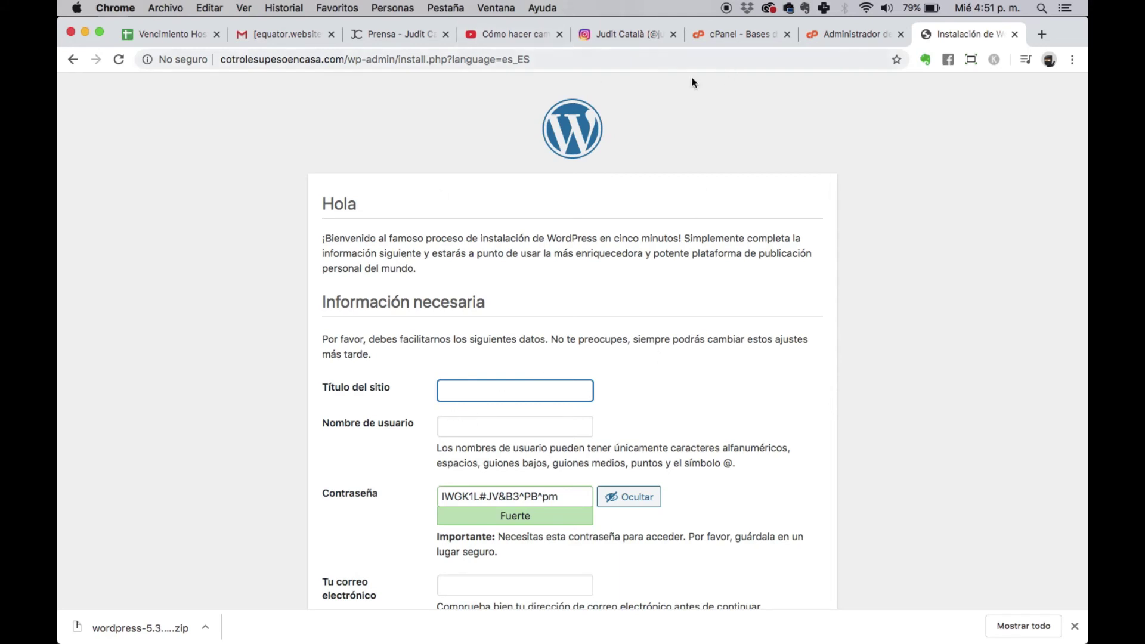
Review the MySQL Databases page listing cotroles_wordpress2020 and its privileged user
{"action": "left_click", "coordinate": [723, 37]}
{"action": "scroll", "coordinate": [274, 442], "scroll_direction": "down", "scroll_amount": 5}
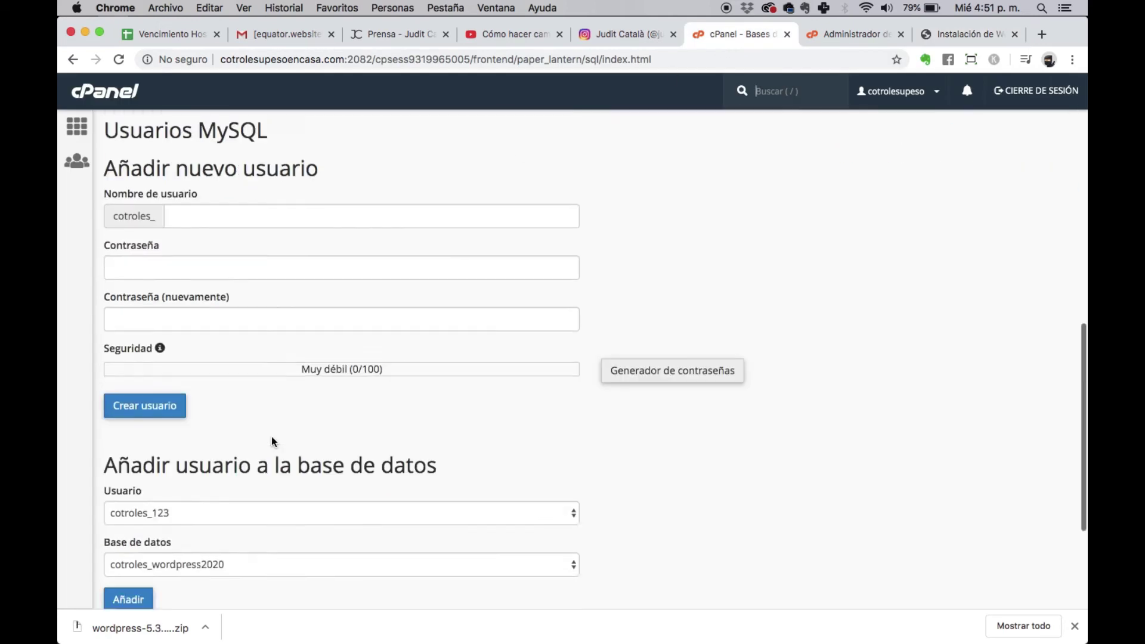
{"action": "scroll", "coordinate": [271, 438], "scroll_direction": "up", "scroll_amount": 10}
{"action": "scroll", "coordinate": [276, 435], "scroll_direction": "down", "scroll_amount": 7}
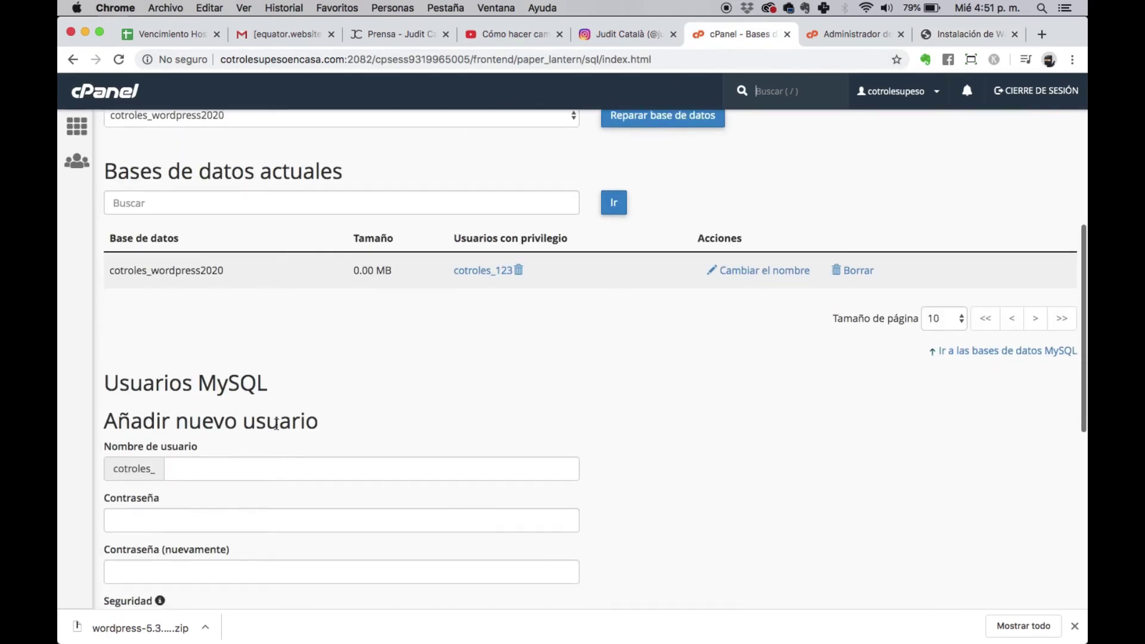
{"action": "scroll", "coordinate": [277, 428], "scroll_direction": "down", "scroll_amount": 4}
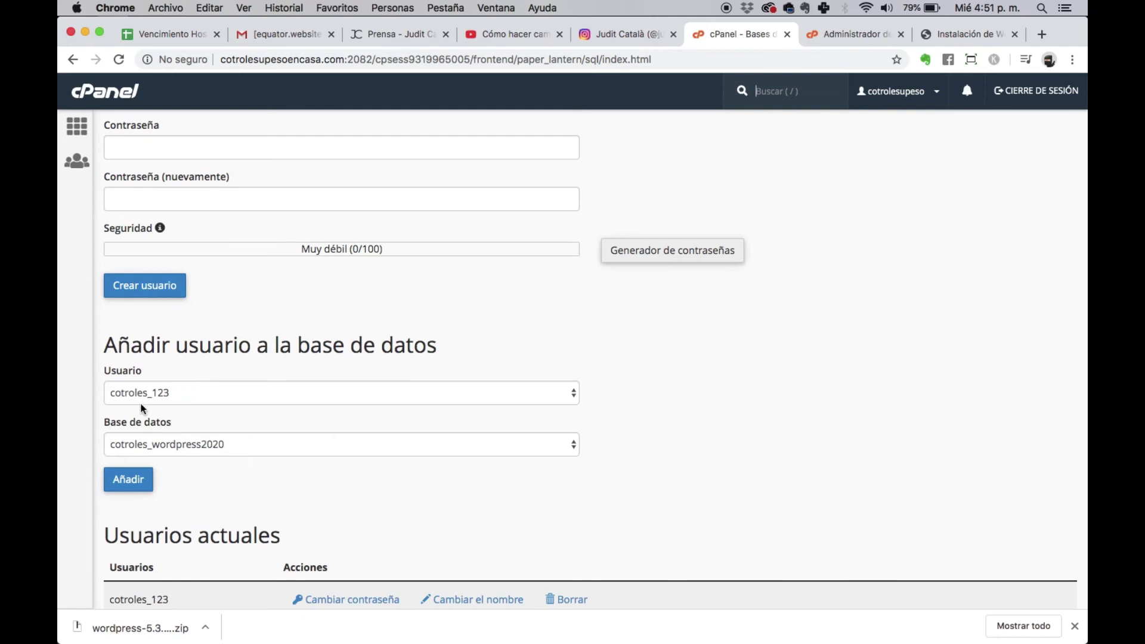
Resize the browser window and return to the WordPress installation form
{"action": "left_click_drag", "start_coordinate": [57, 643], "coordinate": [104, 572]}
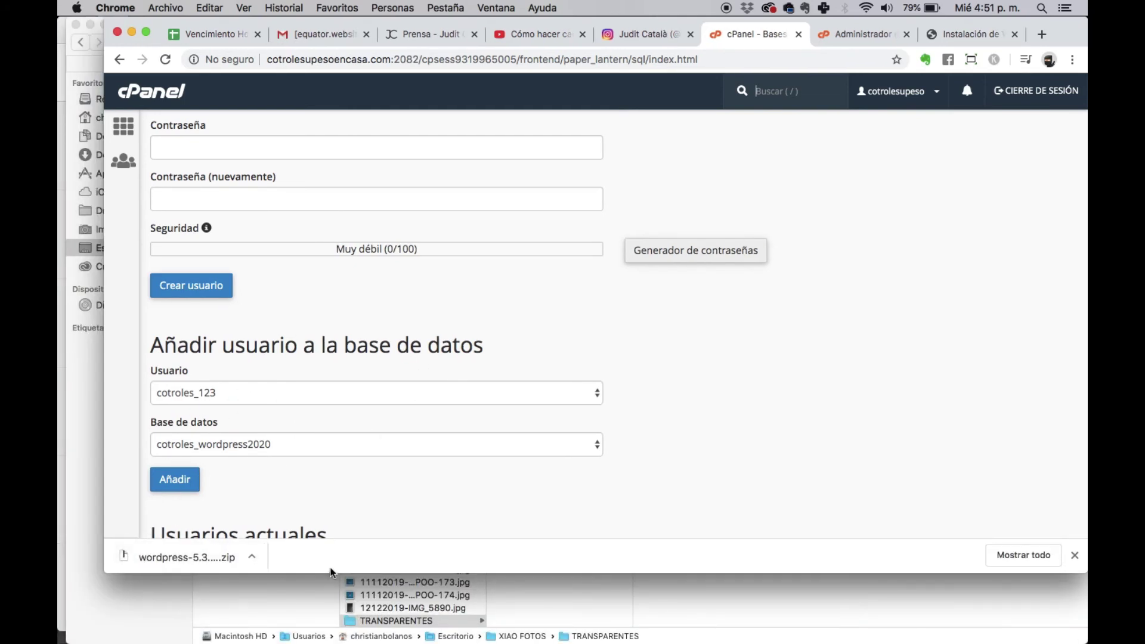
{"action": "left_click_drag", "start_coordinate": [331, 572], "coordinate": [328, 643]}
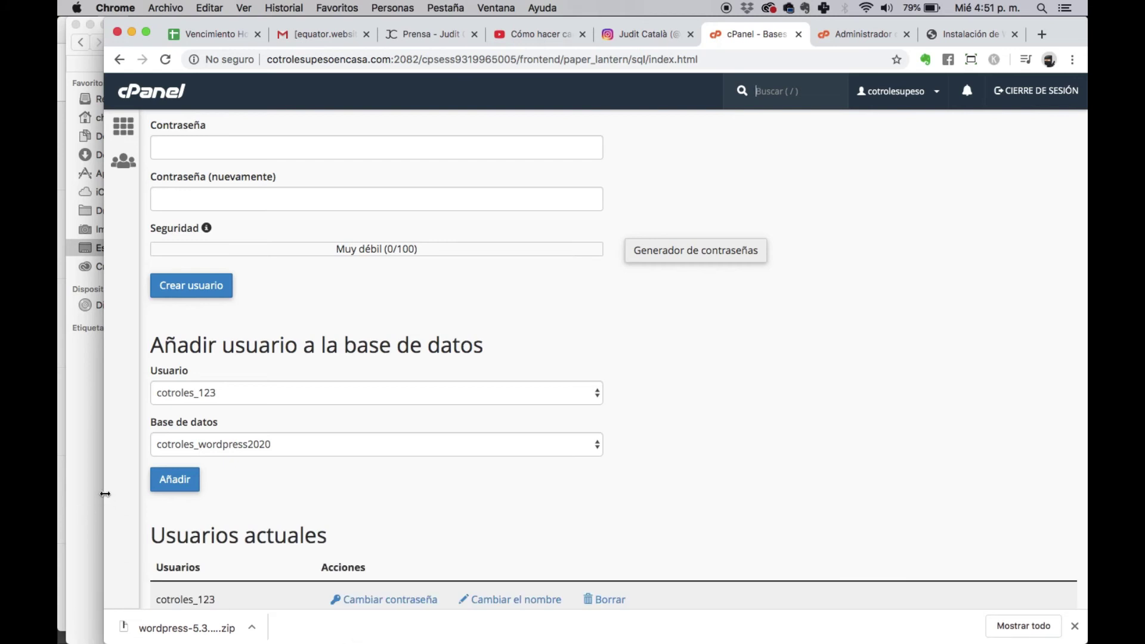
{"action": "left_click_drag", "start_coordinate": [102, 494], "coordinate": [60, 494]}
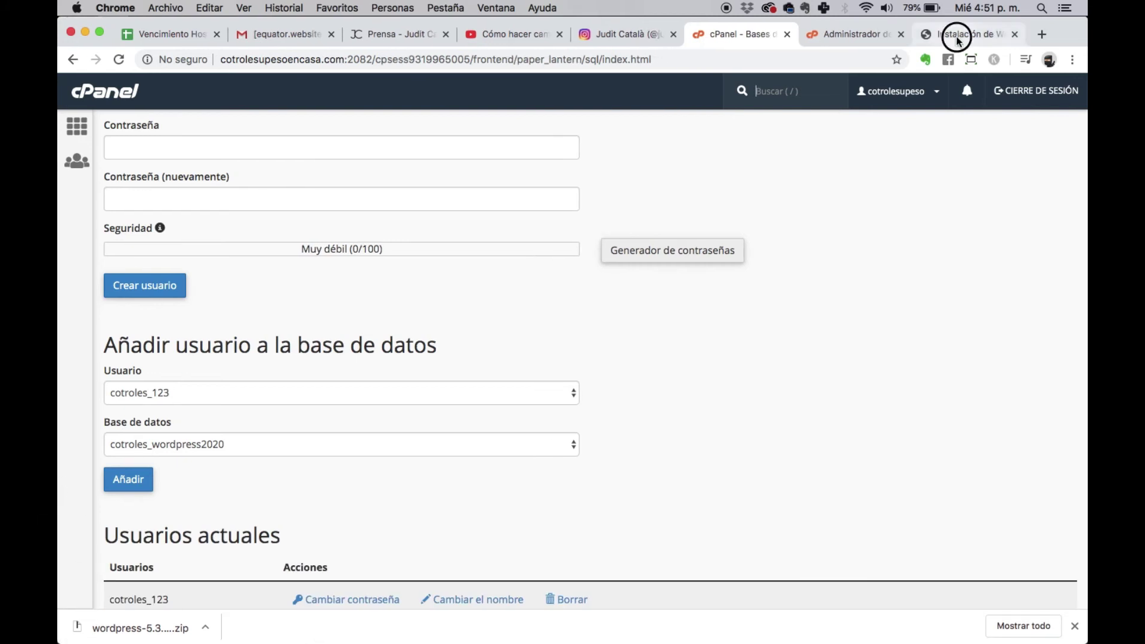
{"action": "left_click", "coordinate": [962, 35]}
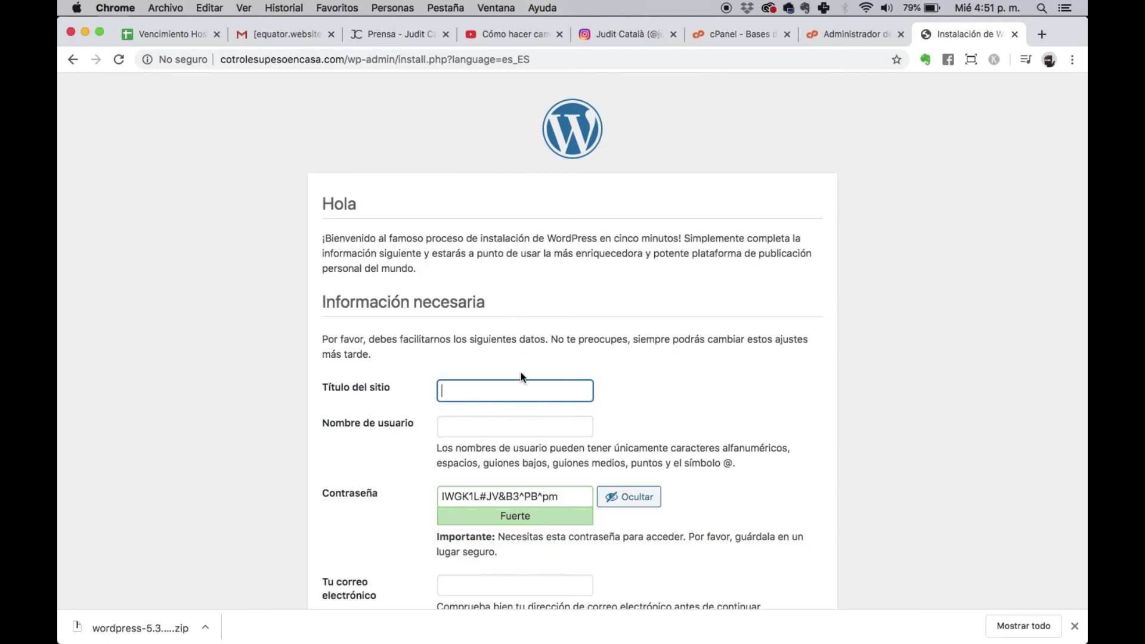
Enter site title Soluweb, an admin username, and a custom password replacing the suggested one
{"action": "type", "text": "Soluweb"}
{"action": "left_click", "coordinate": [514, 426]}
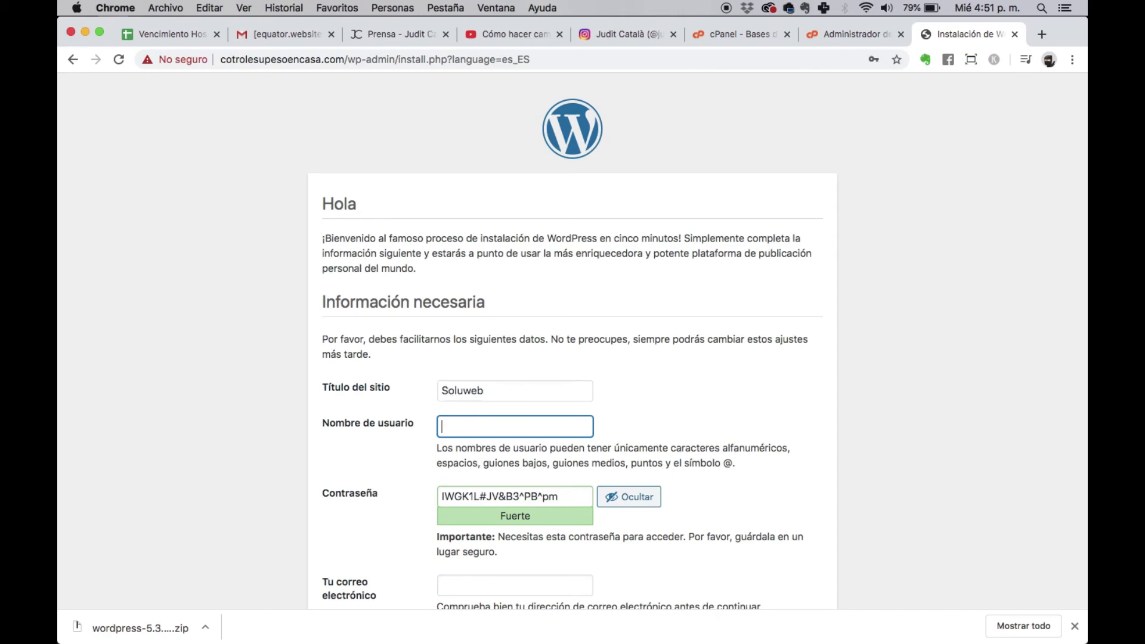
{"action": "type", "text": "christianbv"}
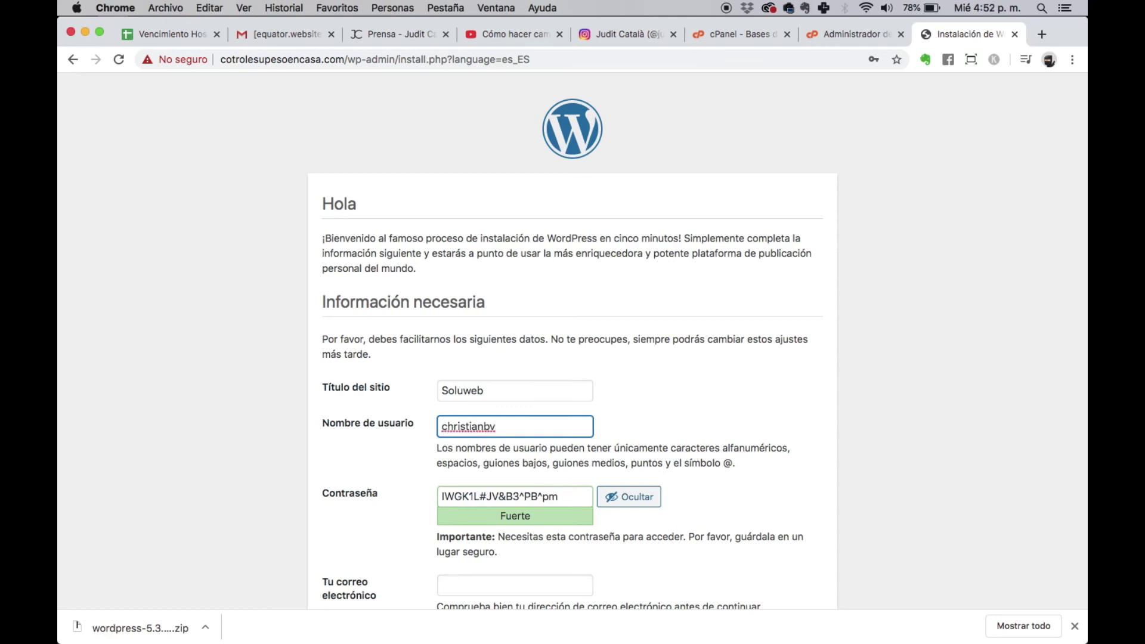
{"action": "left_click", "coordinate": [490, 496]}
{"action": "triple_click", "coordinate": [490, 496]}
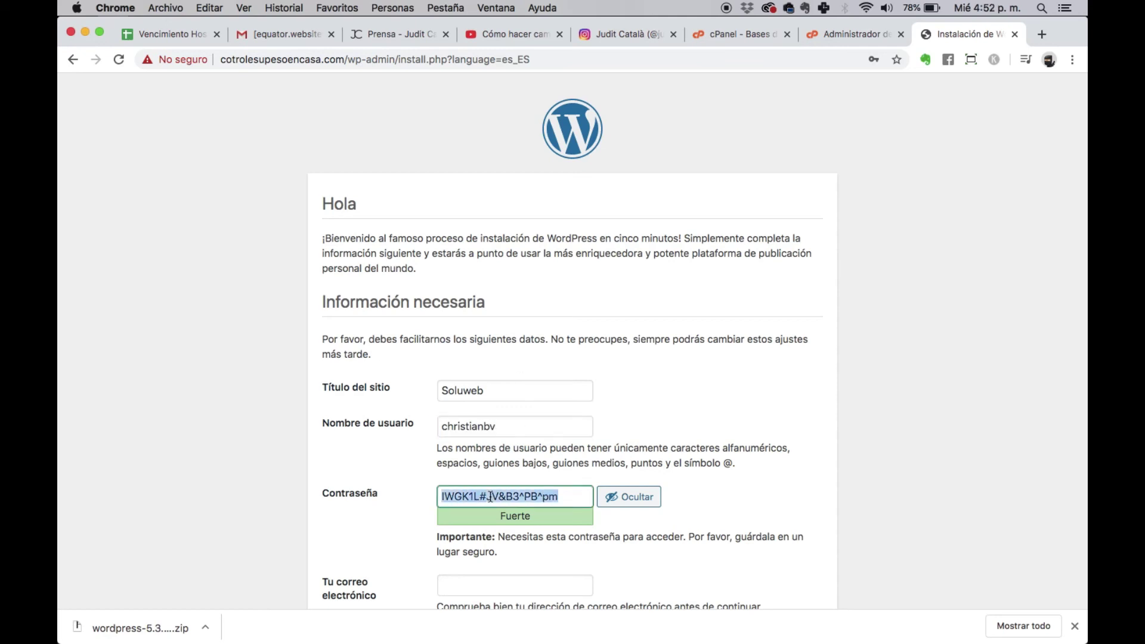
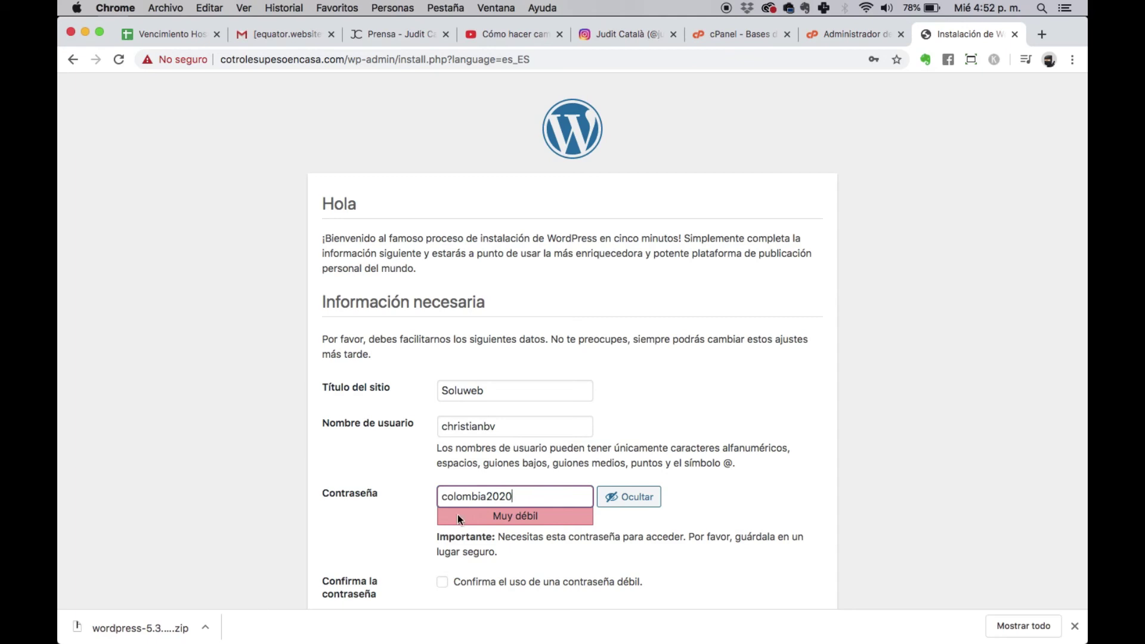
{"action": "scroll", "coordinate": [453, 519], "scroll_direction": "down", "scroll_amount": 3}
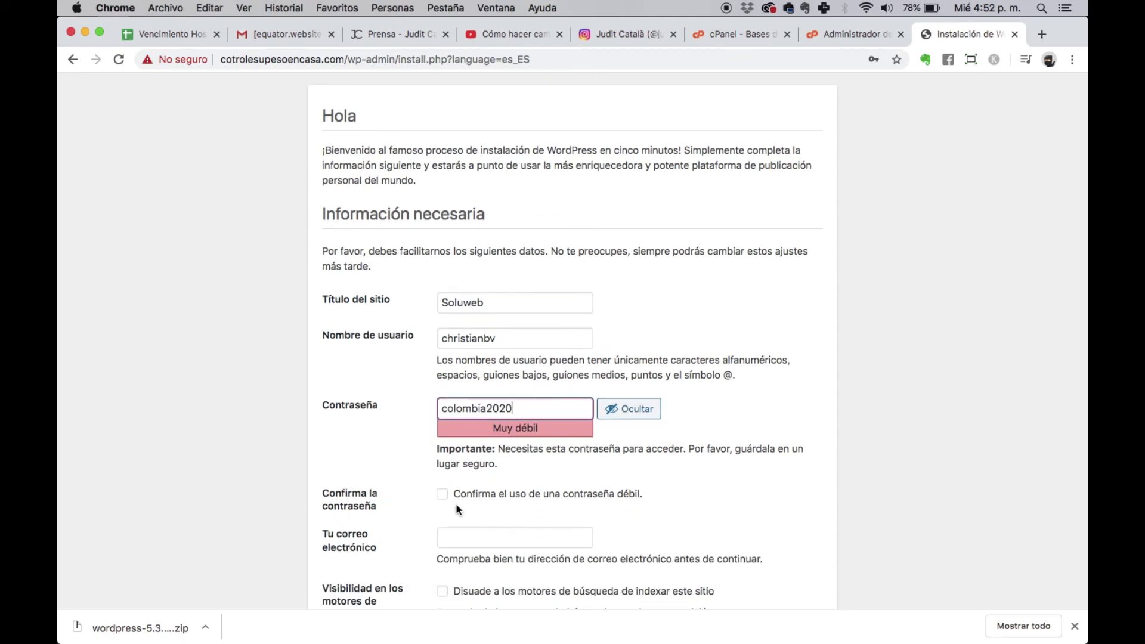
Tick the weak-password confirmation and enter the administrator's Gmail address
{"action": "left_click", "coordinate": [556, 500]}
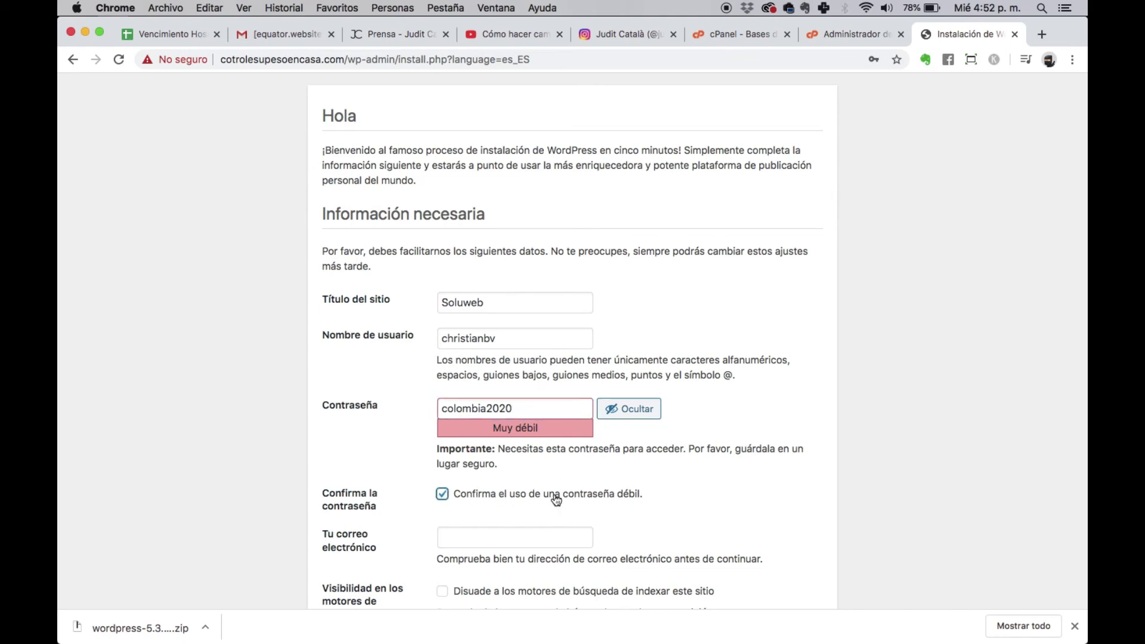
{"action": "left_click", "coordinate": [510, 541]}
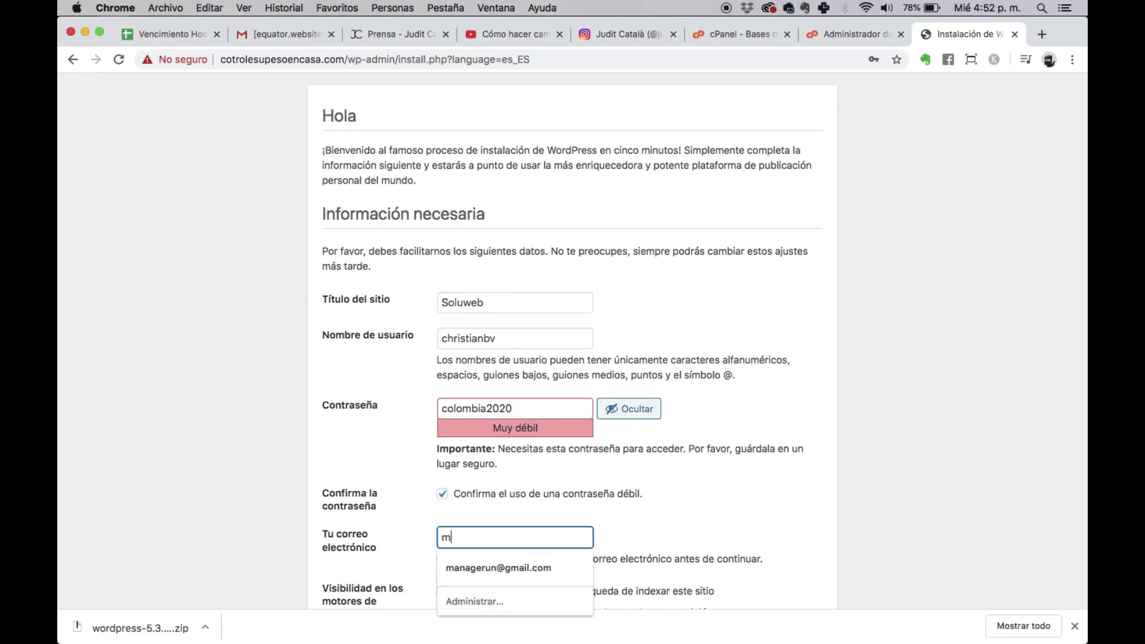
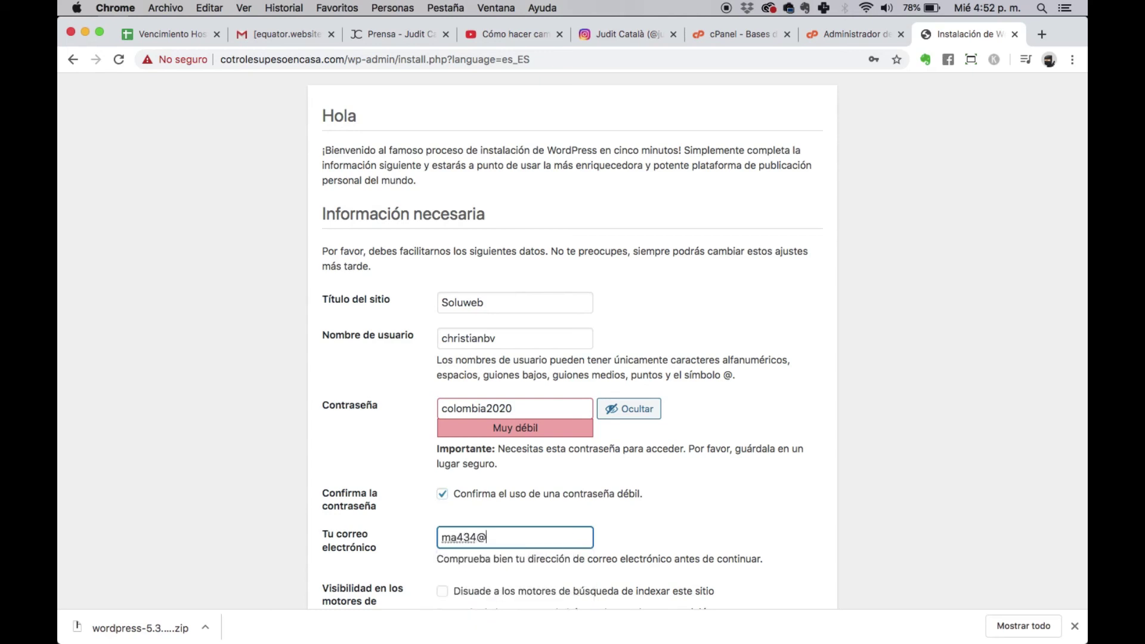
{"action": "key", "text": "Tab"}
{"action": "scroll", "coordinate": [656, 353], "scroll_direction": "down", "scroll_amount": 3}
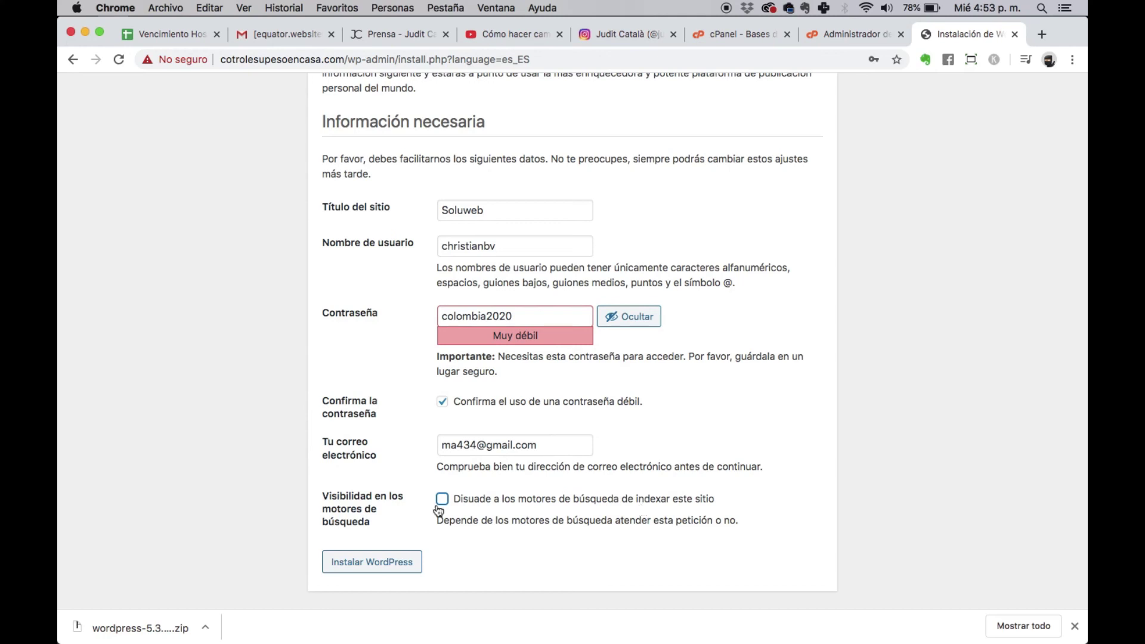
Install WordPress, dismiss the save-password prompt, and go to the wp-login.php page
{"action": "left_click", "coordinate": [380, 567]}
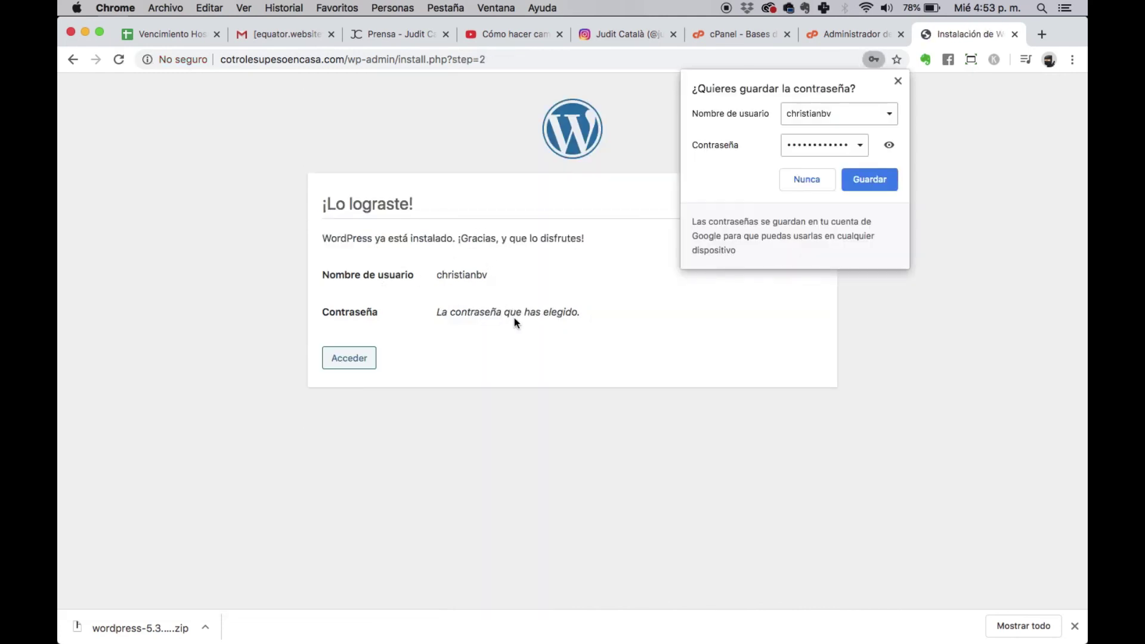
{"action": "left_click", "coordinate": [898, 81]}
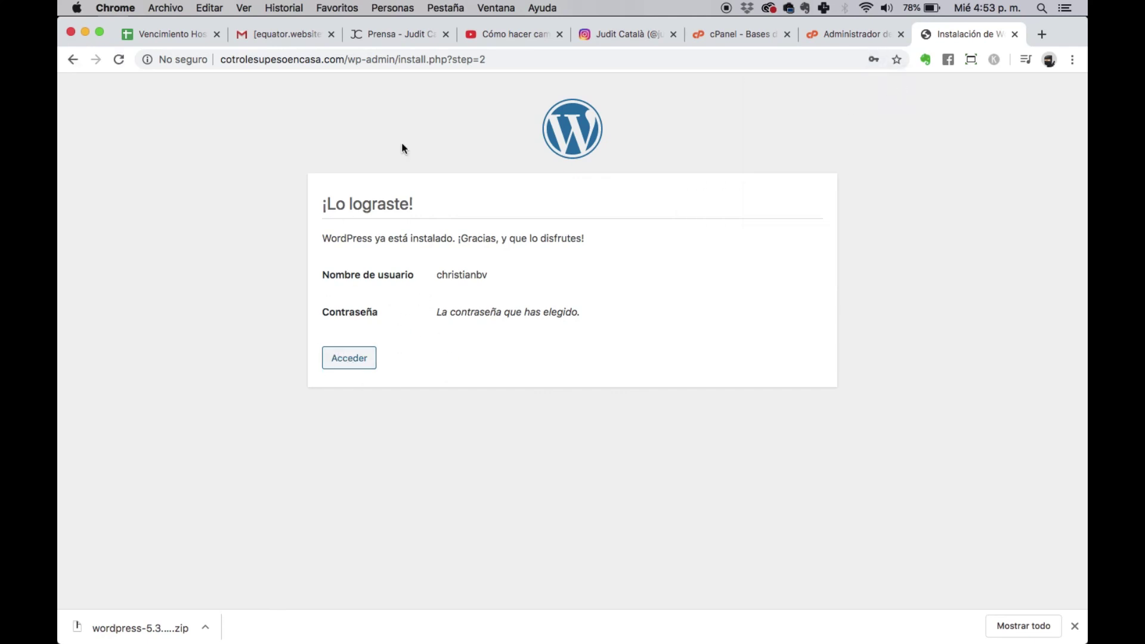
{"action": "left_click", "coordinate": [355, 360]}
{"action": "left_click_drag", "start_coordinate": [220, 60], "coordinate": [455, 59]}
{"action": "left_click", "coordinate": [352, 58]}
Change the address to the site's /wp-admin path and load it
{"action": "left_click", "coordinate": [454, 60]}
{"action": "key", "text": "BackSpace"}
{"action": "key", "text": "BackSpace"}
{"action": "key", "text": "BackSpace"}
{"action": "key", "text": "BackSpace"}
{"action": "key", "text": "BackSpace"}
{"action": "key", "text": "BackSpace"}
{"action": "key", "text": "BackSpace"}
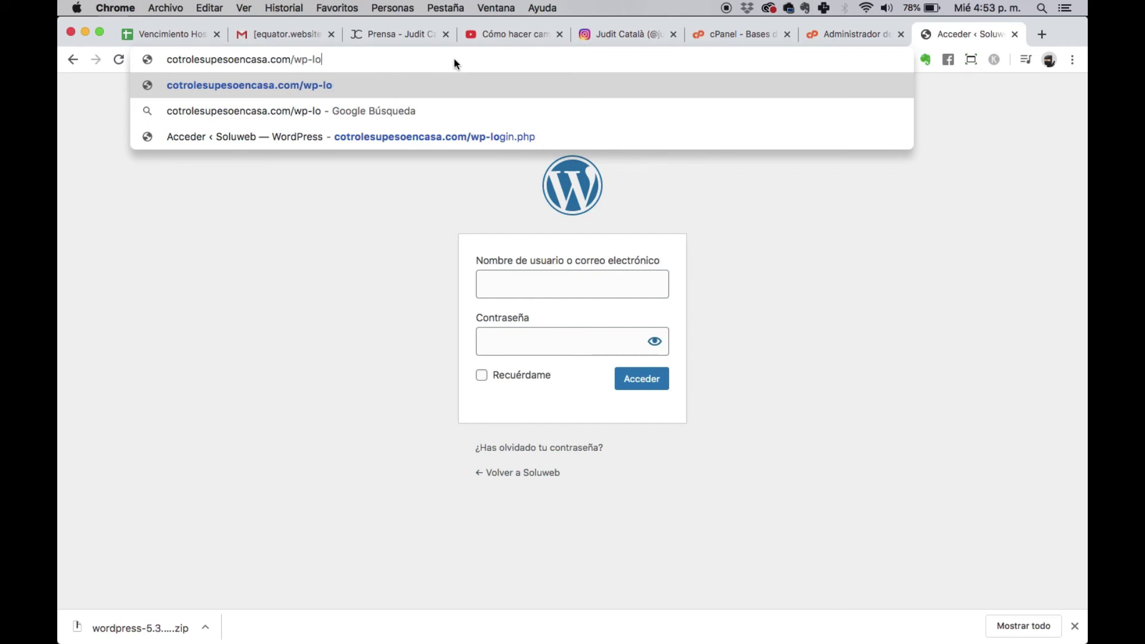
{"action": "key", "text": "BackSpace"}
{"action": "key", "text": "BackSpace"}
{"action": "type", "text": "admin"}
{"action": "key", "text": "Return"}
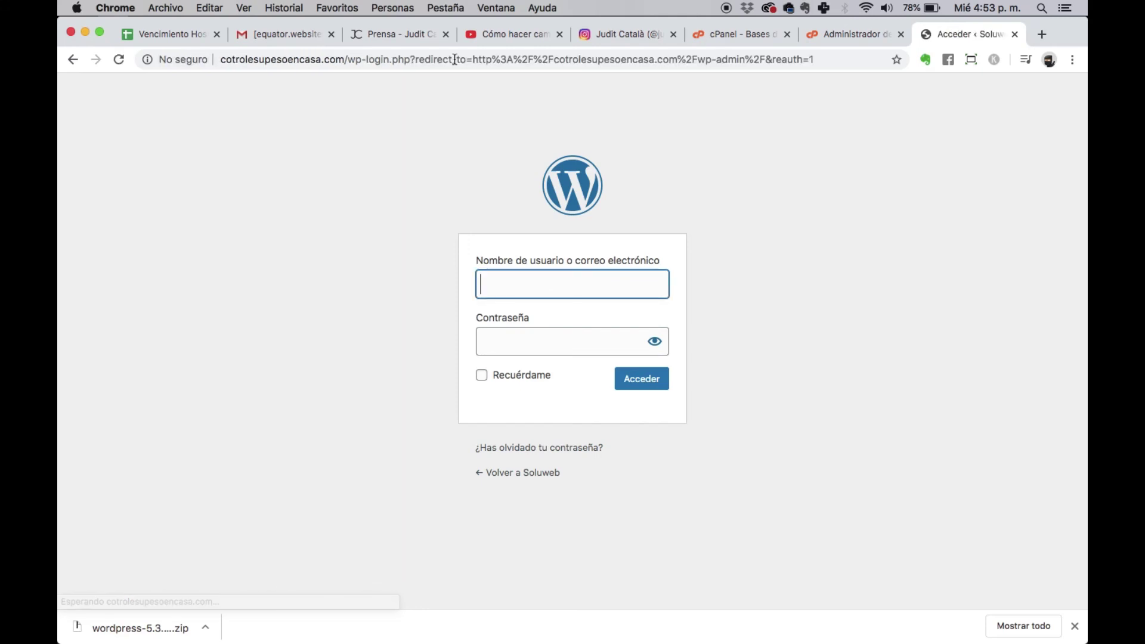
Log in with the administrator username and password
{"action": "type", "text": "c"}
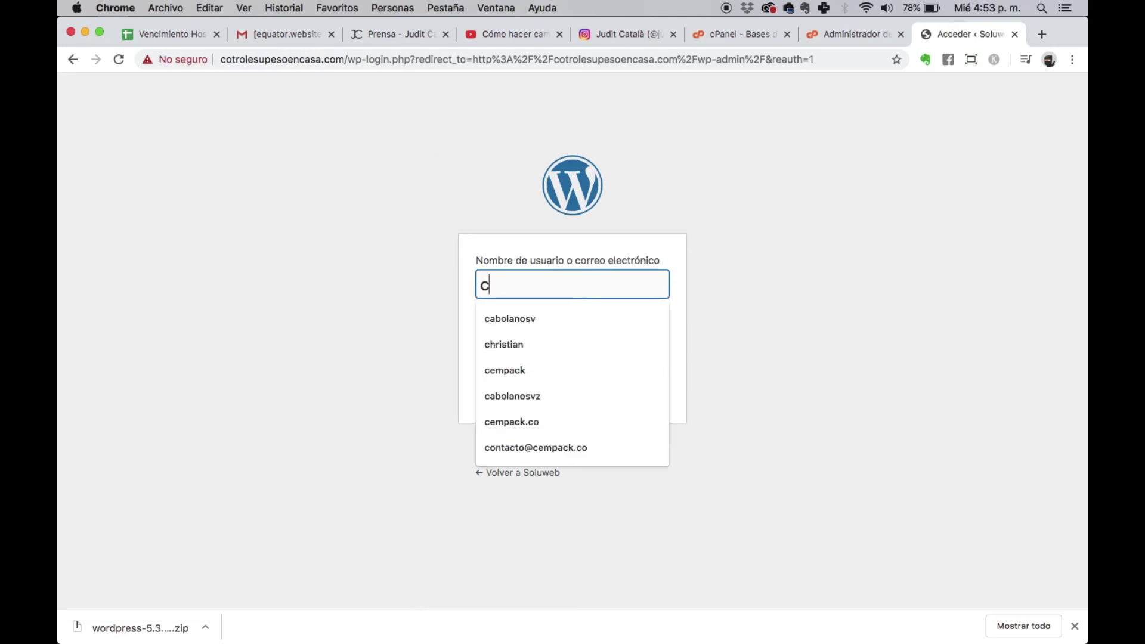
{"action": "type", "text": "hristian"}
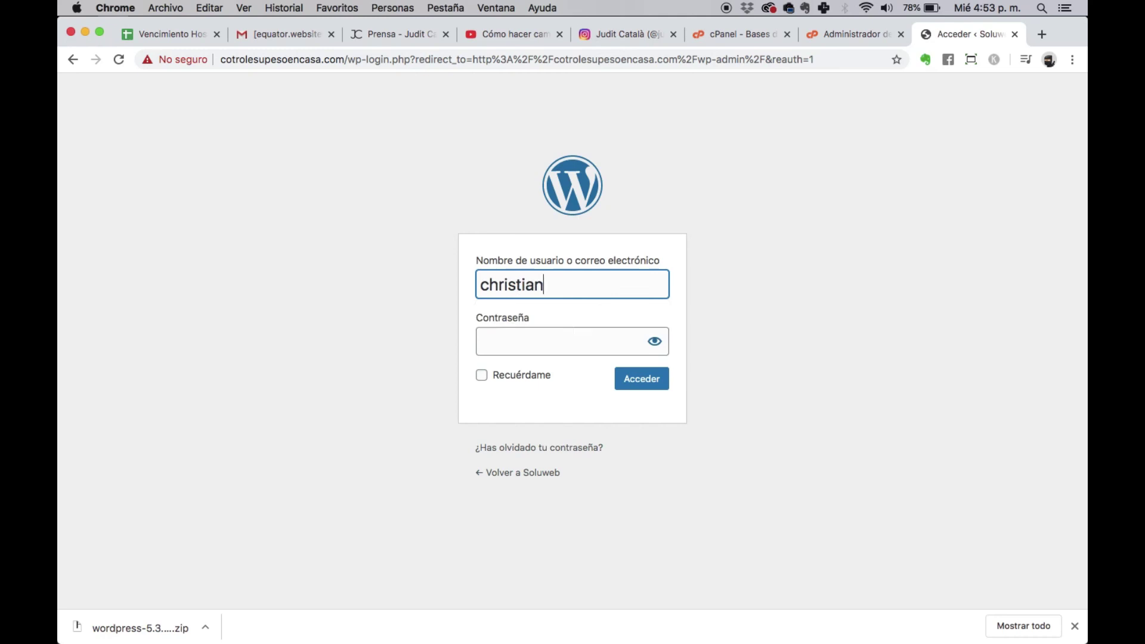
{"action": "type", "text": "bv"}
{"action": "key", "text": "Tab"}
{"action": "type", "text": "*************"}
{"action": "key", "text": "Return"}
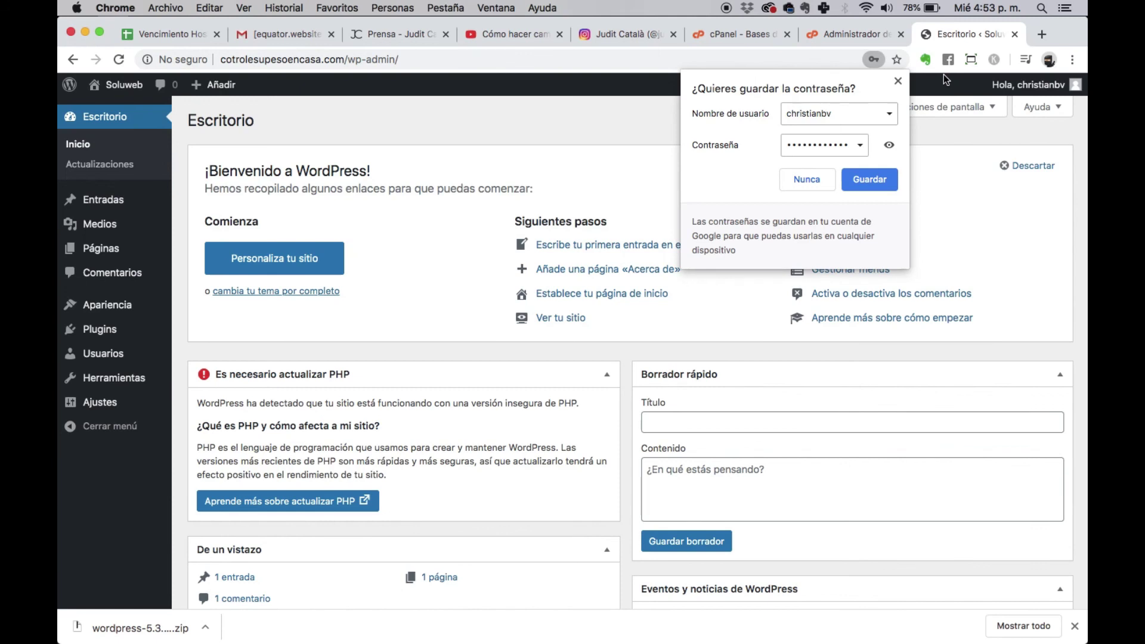
Open the site's domain in a new tab
{"action": "key", "text": "super+t"}
{"action": "type", "text": "cotro"}
{"action": "key", "text": "Return"}
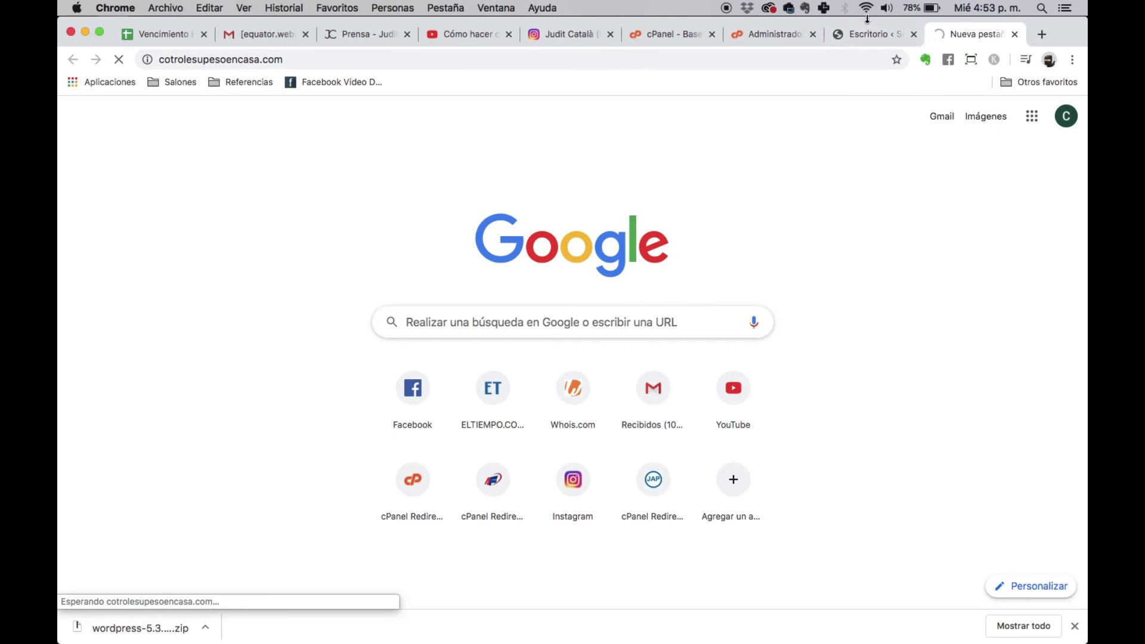
Check the admin dashboard, then view the live Soluweb site with its '¡Hola, mundo!' post
{"action": "left_click", "coordinate": [859, 35]}
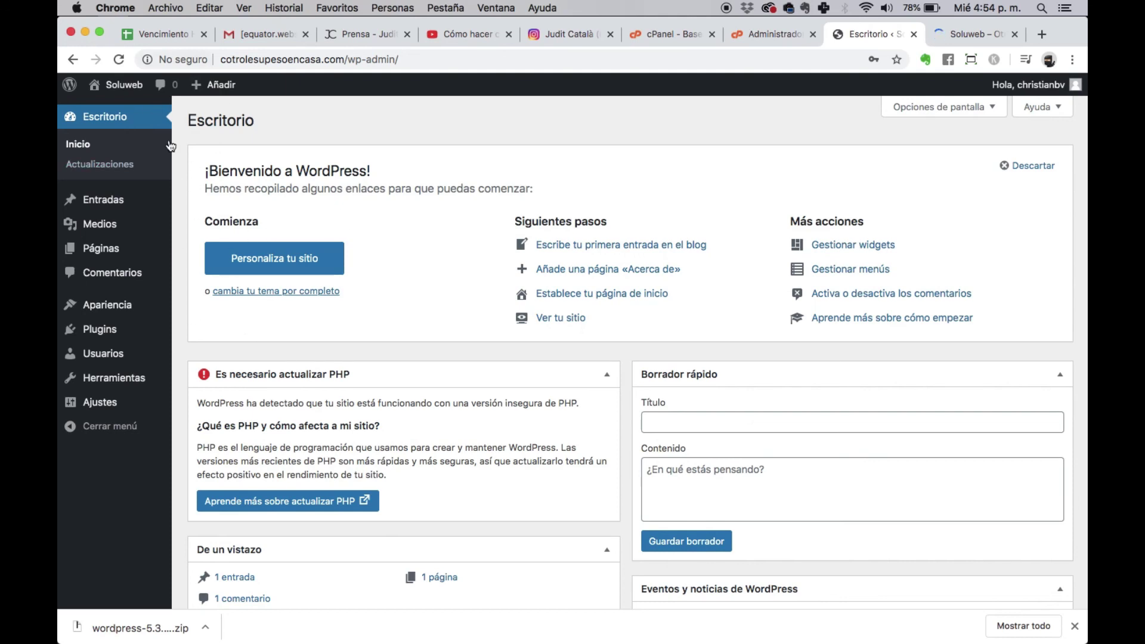
{"action": "mouse_move", "coordinate": [145, 308]}
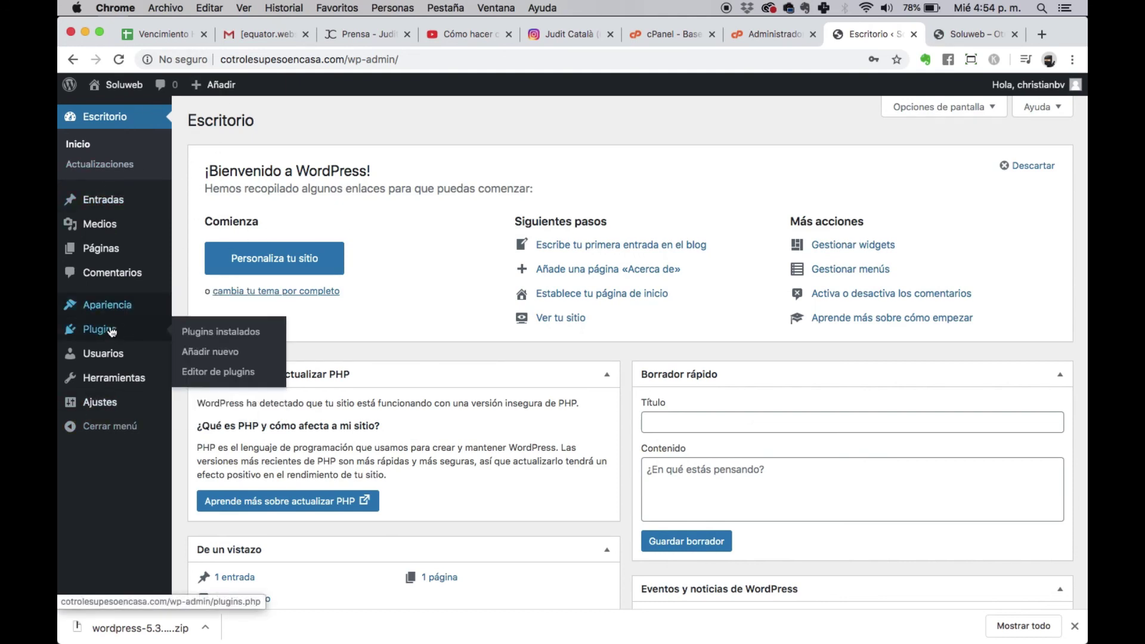
{"action": "left_click", "coordinate": [966, 35]}
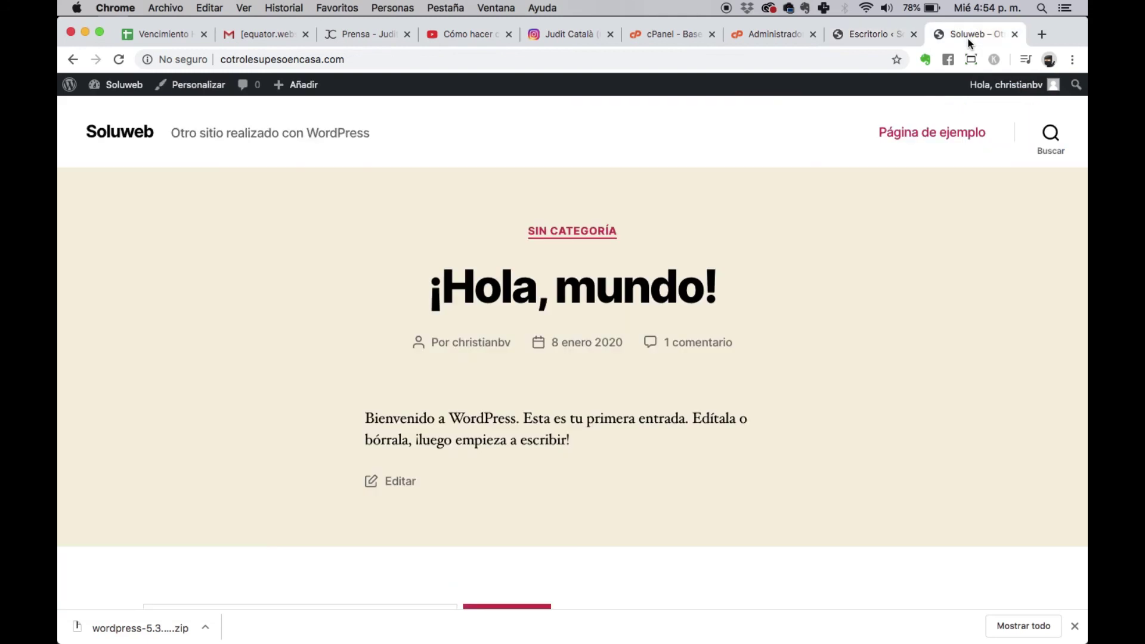
{"action": "scroll", "coordinate": [879, 320], "scroll_direction": "down", "scroll_amount": 10}
{"action": "scroll", "coordinate": [879, 319], "scroll_direction": "up", "scroll_amount": 5}
{"action": "scroll", "coordinate": [878, 320], "scroll_direction": "up", "scroll_amount": 5}
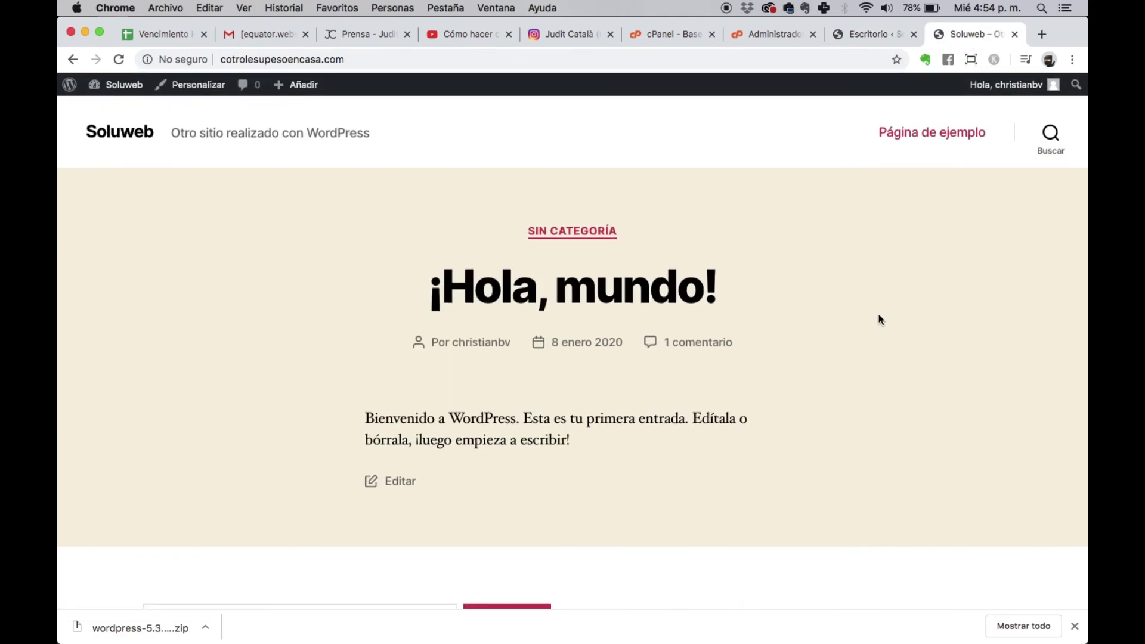